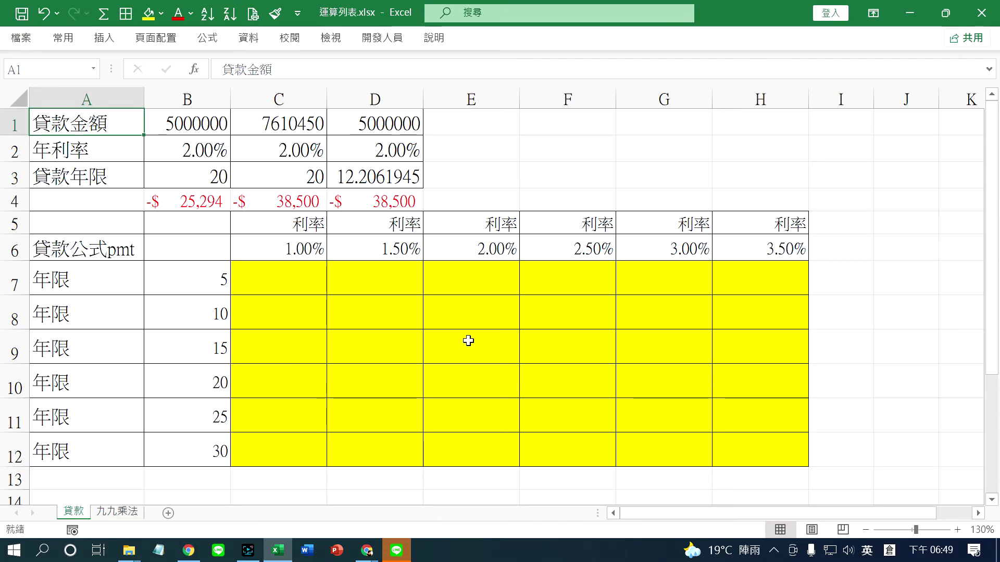
# Review the loan inputs in B1:B3, the comparison figures in C1:D4 and the PMT formula in B4.
pyautogui.moveTo(286, 127); pyautogui.dragTo(375, 198)
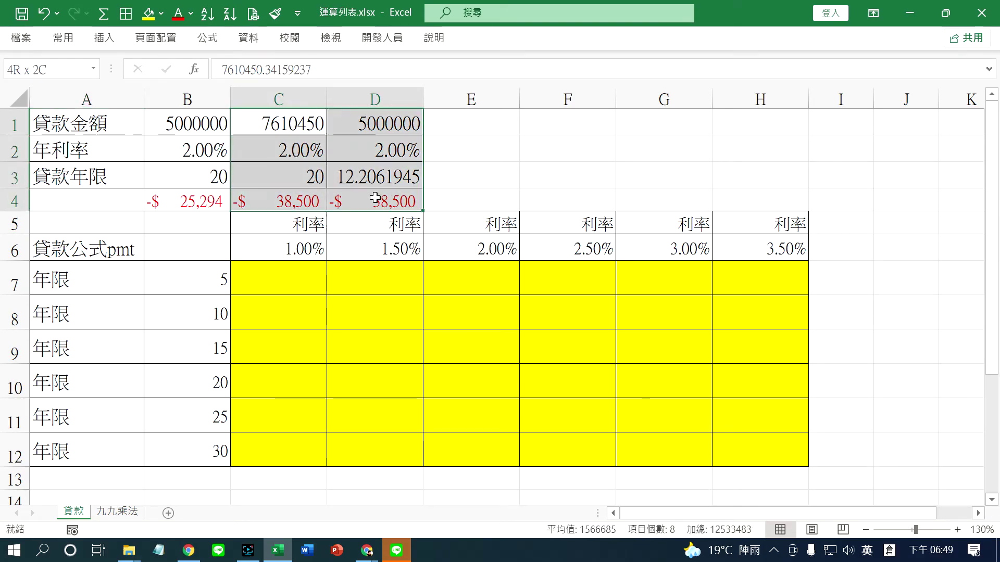
pyautogui.moveTo(180, 124); pyautogui.dragTo(193, 211)
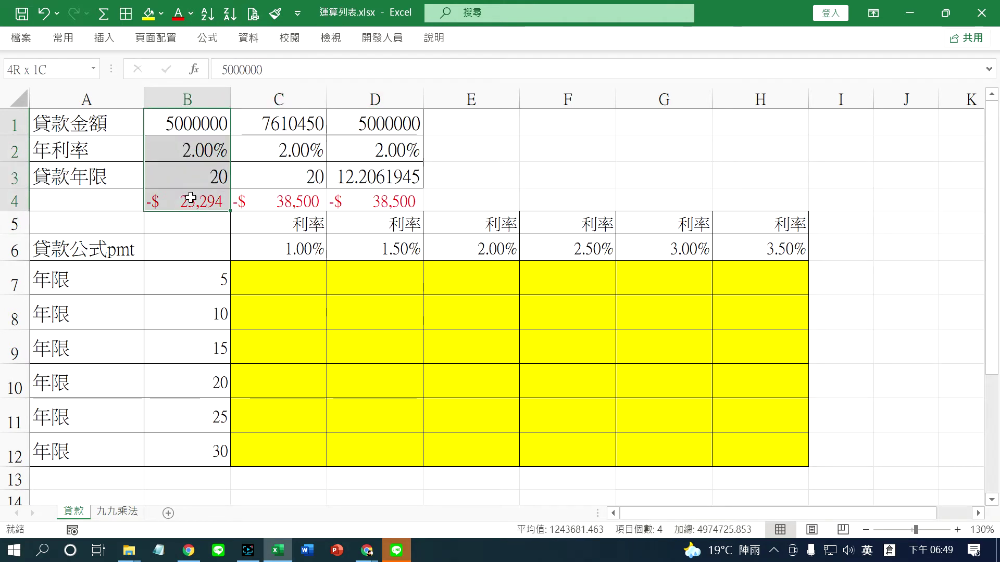
pyautogui.click(206, 123)
pyautogui.click(208, 150)
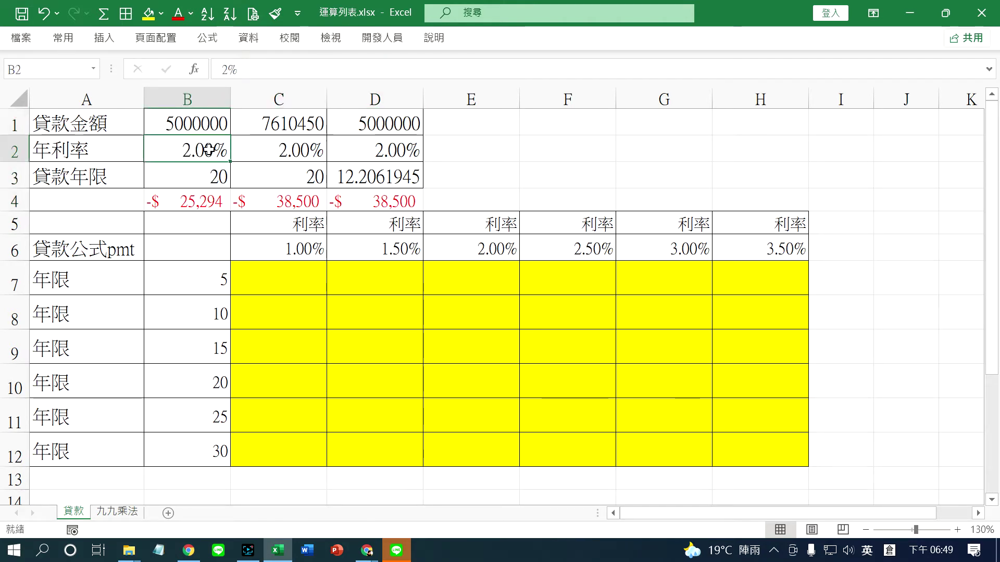
pyautogui.click(207, 174)
pyautogui.click(197, 207)
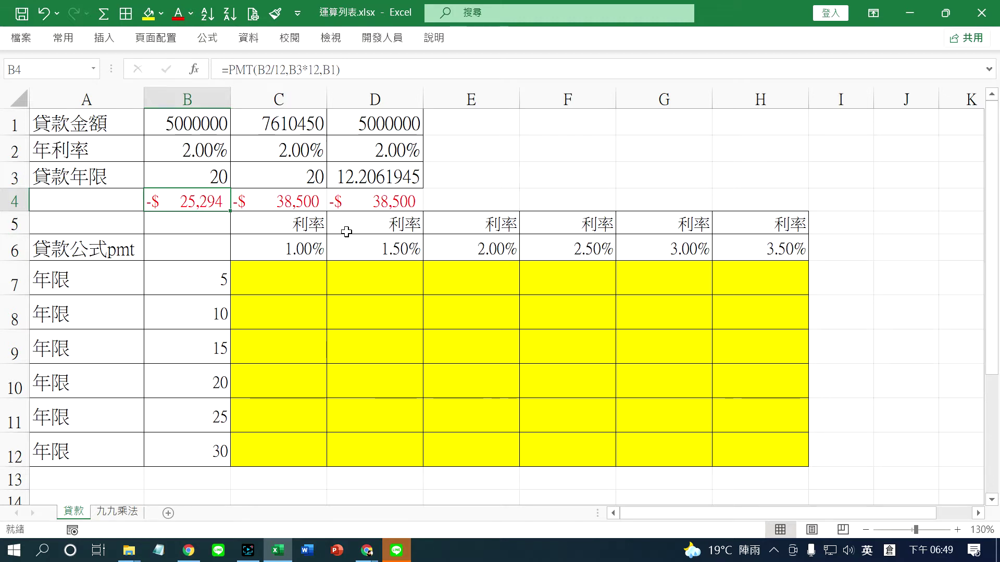
# Change the first interest rate in C6 from 1.00% to 1.31%.
pyautogui.moveTo(306, 225); pyautogui.dragTo(757, 224)
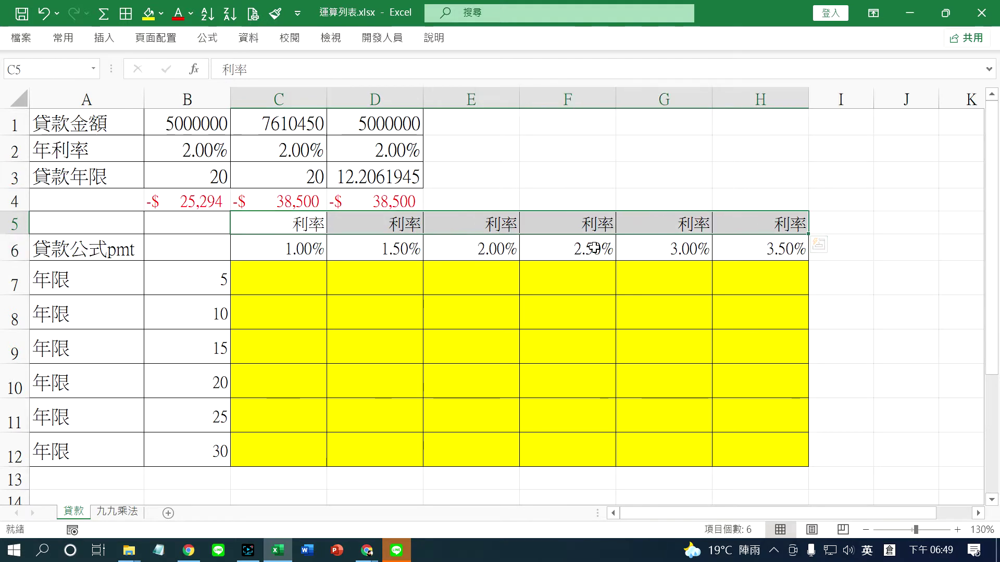
pyautogui.click(306, 248)
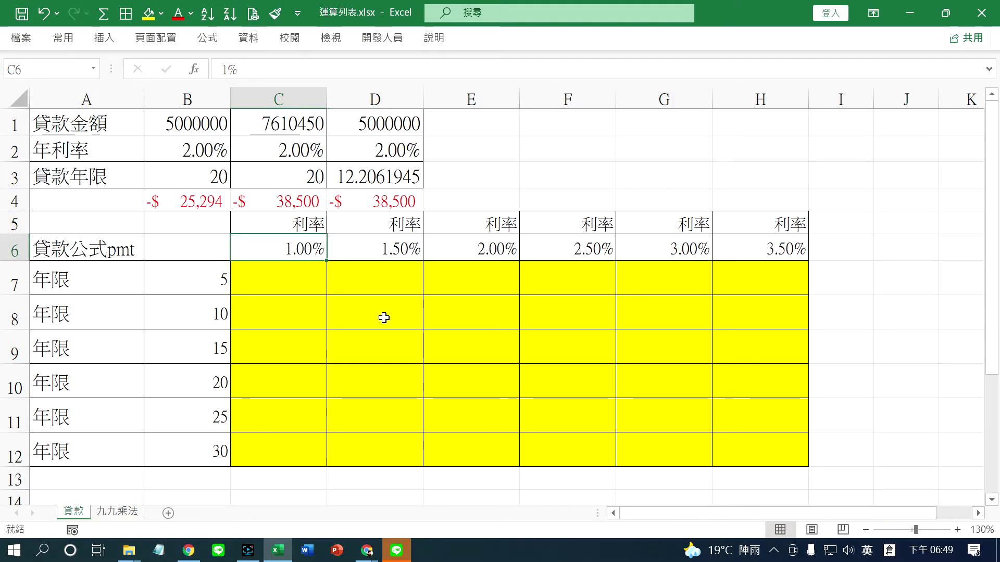
pyautogui.write('1.3')
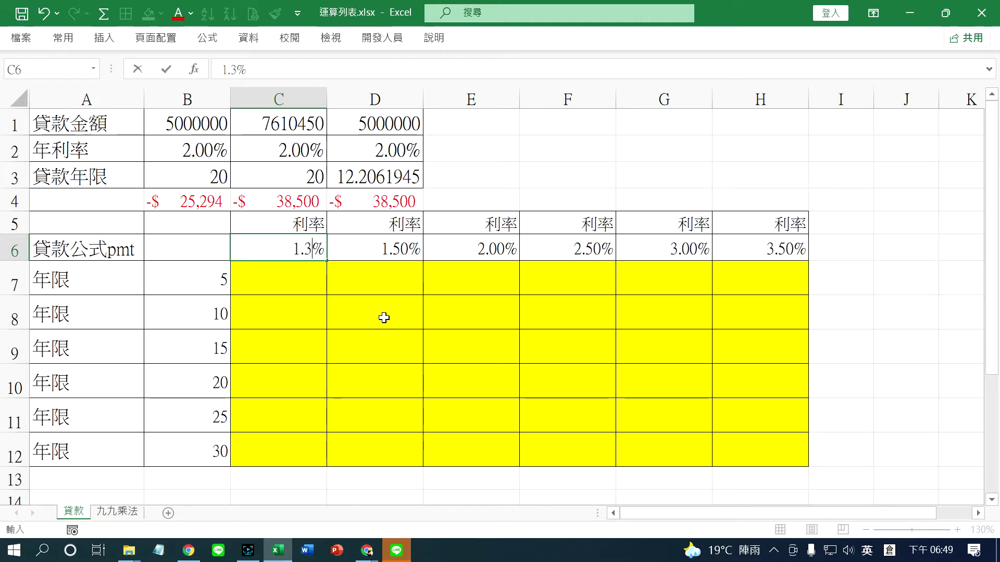
pyautogui.write('1')
pyautogui.press('Return')
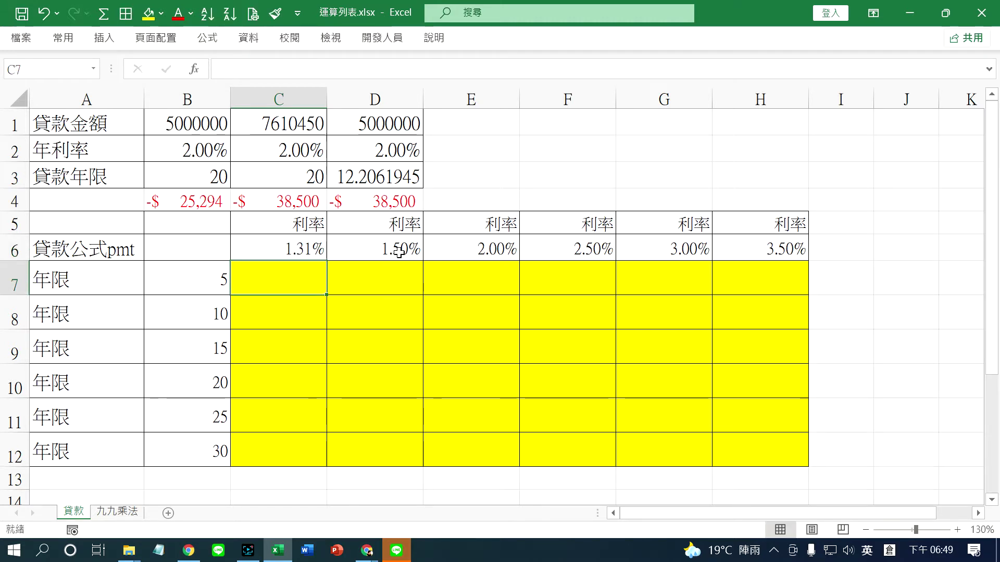
# Check the remaining rates along row 6, D6 through H6.
pyautogui.click(399, 252)
pyautogui.click(464, 249)
pyautogui.click(600, 249)
pyautogui.click(685, 249)
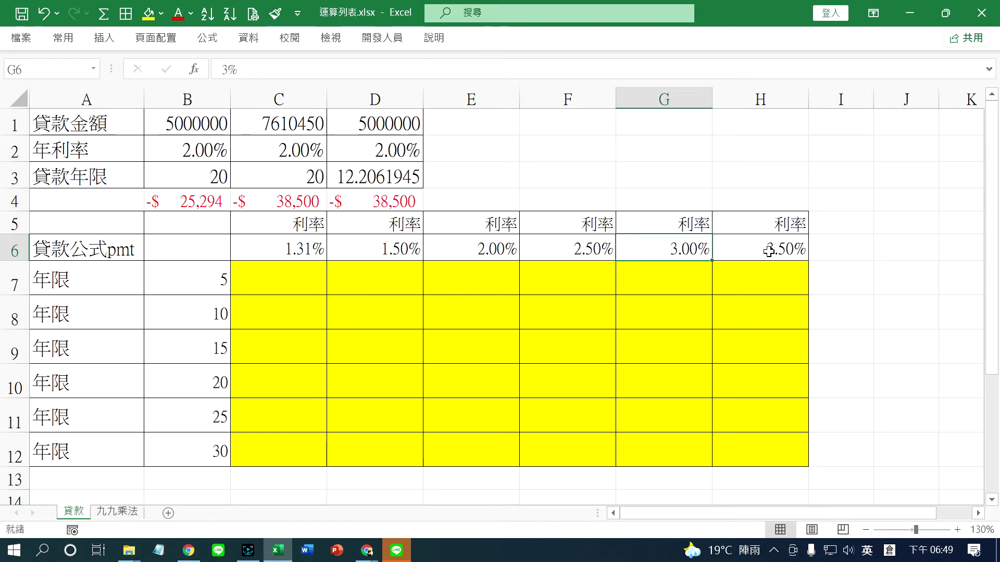
pyautogui.click(769, 252)
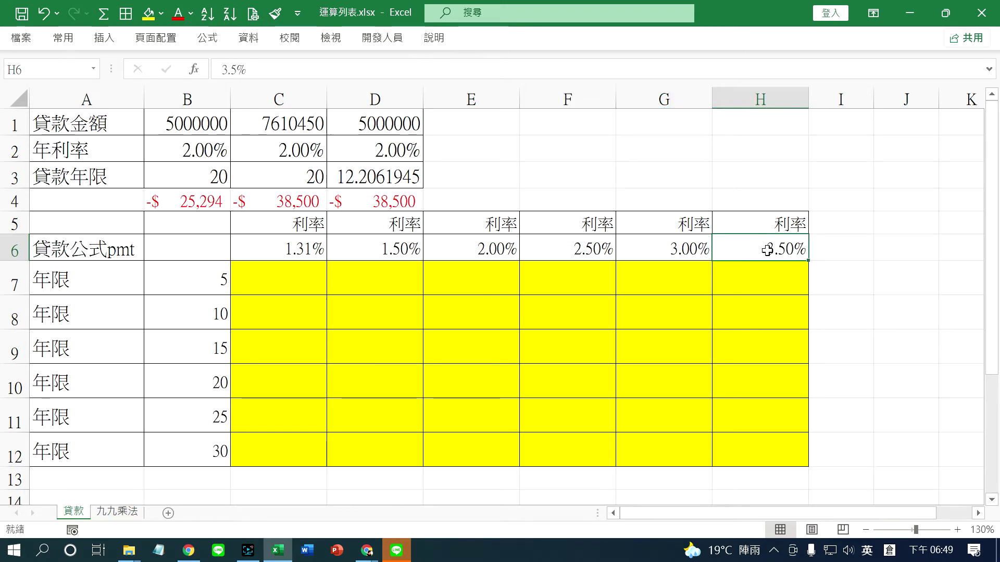
pyautogui.moveTo(304, 250); pyautogui.dragTo(494, 250)
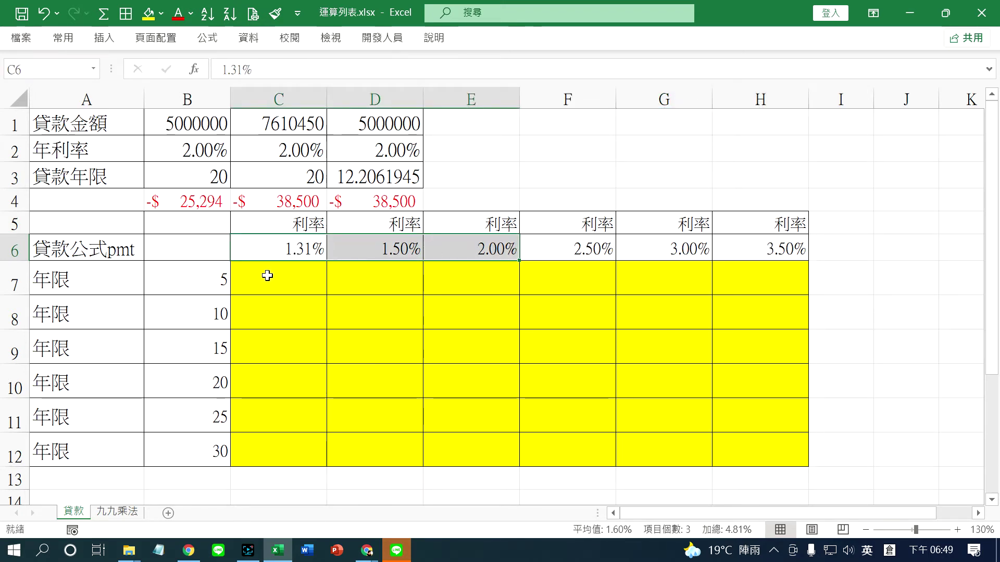
pyautogui.click(62, 280)
# Copy the 貸款金額 label from A1 into A7, A8 and A9.
pyautogui.click(89, 127)
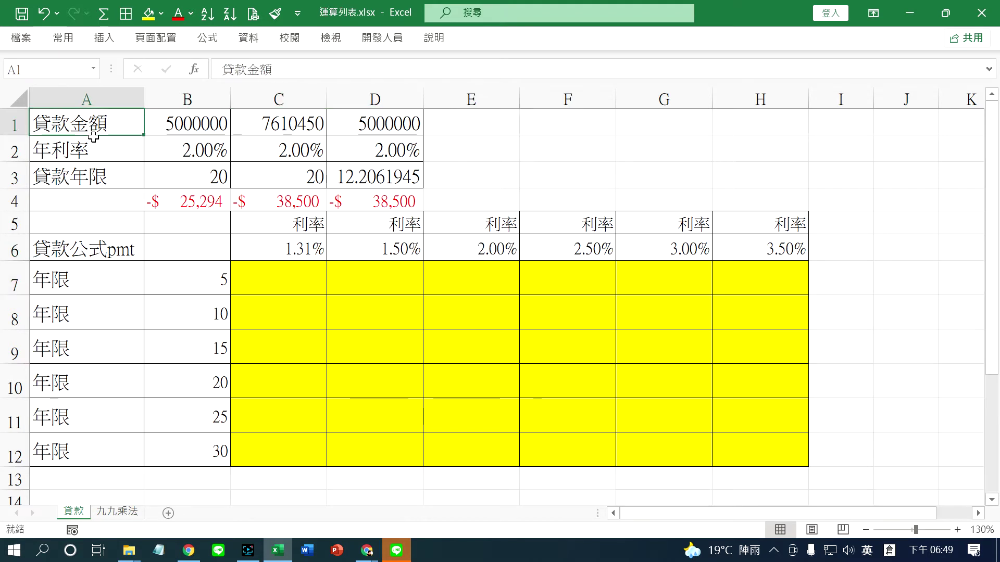
pyautogui.hotkey('ctrl', 'c')
pyautogui.click(67, 279)
pyautogui.hotkey('ctrl', 'v')
pyautogui.click(68, 312)
pyautogui.hotkey('ctrl', 'v')
pyautogui.click(71, 346)
pyautogui.hotkey('ctrl', 'v')
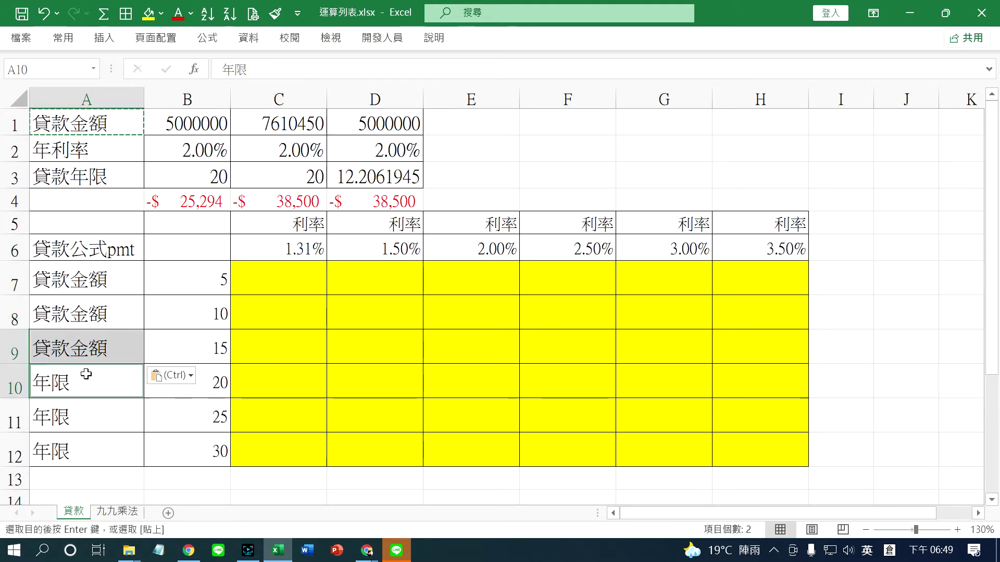
pyautogui.click(78, 380)
# Copy the 貸款金額 label from A7 into the rest of A8:A12.
pyautogui.click(100, 275)
pyautogui.hotkey('ctrl', 'c')
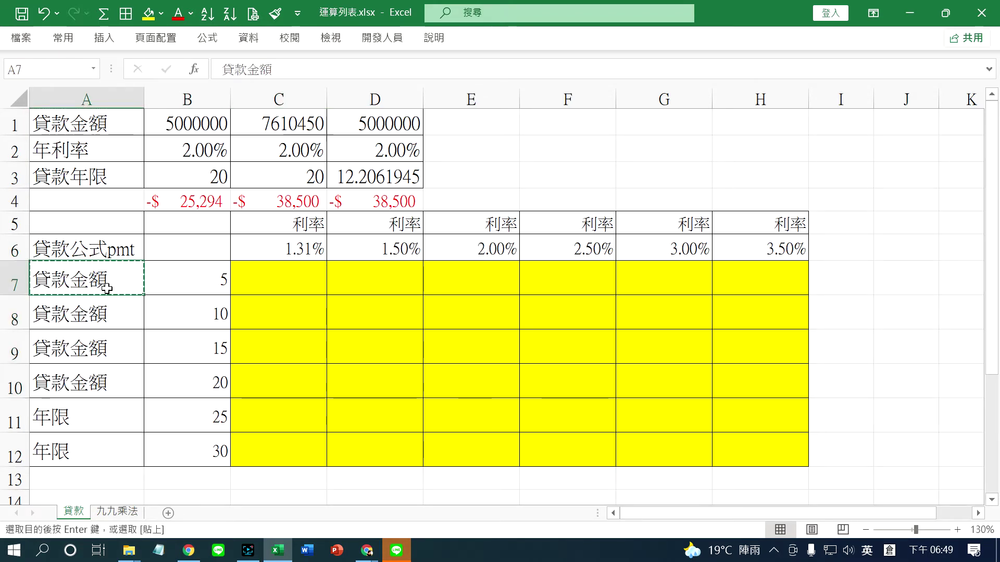
pyautogui.moveTo(104, 314); pyautogui.dragTo(99, 449)
pyautogui.hotkey('ctrl', 'v')
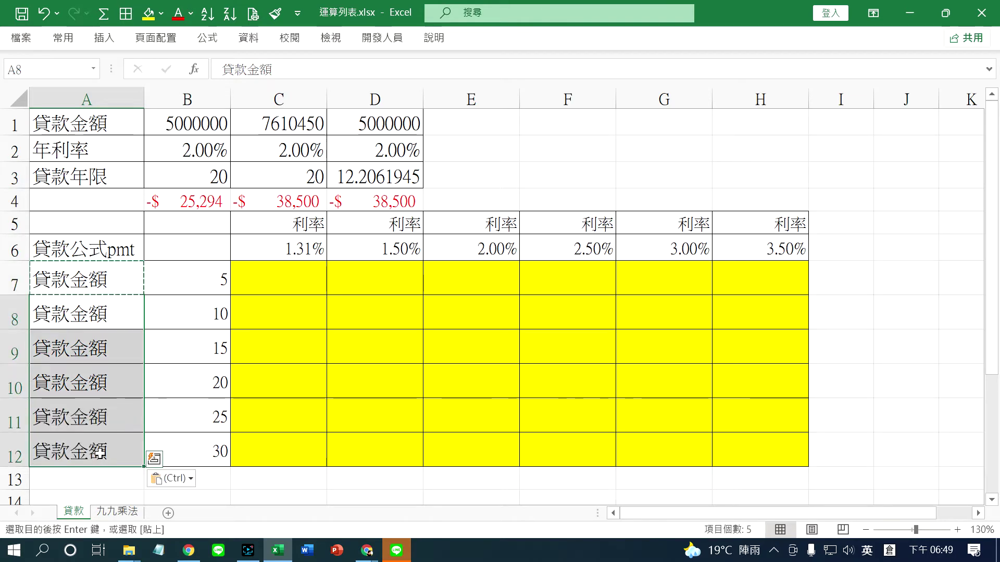
pyautogui.press('Escape')
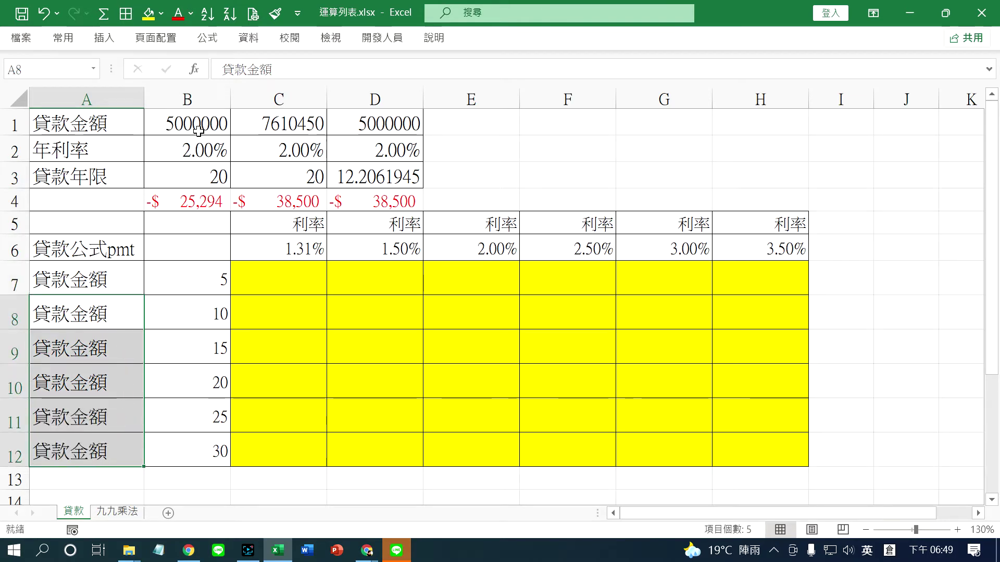
pyautogui.click(198, 130)
pyautogui.click(211, 283)
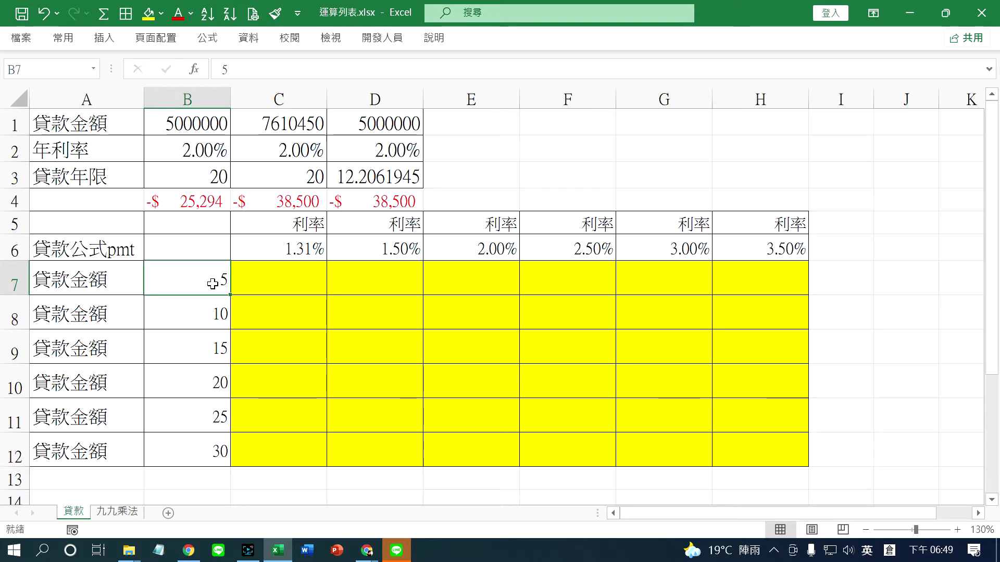
# Copy 5000000 from B1 into B7 and enter 6000000 in B8.
pyautogui.click(203, 130)
pyautogui.hotkey('ctrl', 'c')
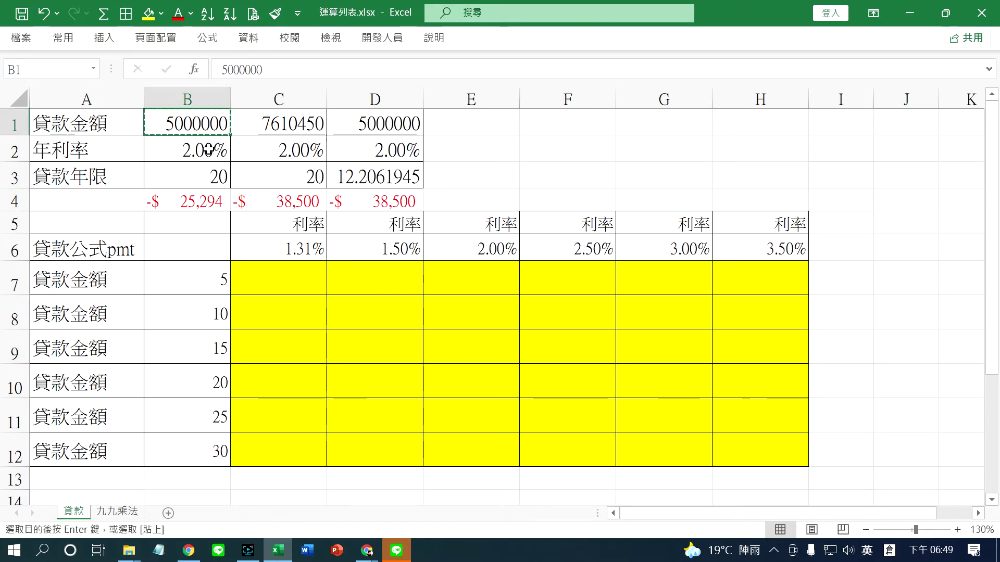
pyautogui.click(210, 288)
pyautogui.hotkey('ctrl', 'v')
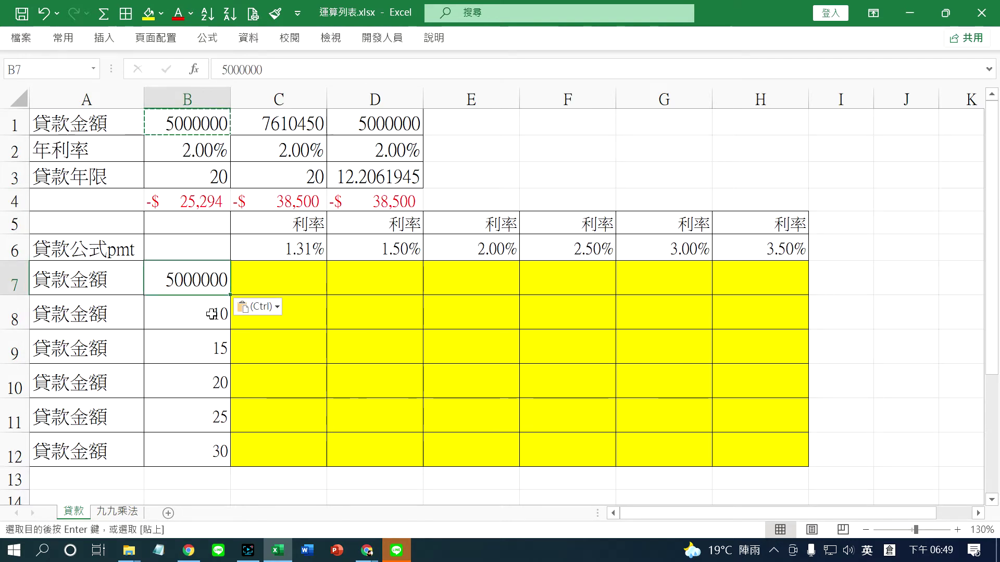
pyautogui.click(211, 316)
pyautogui.write('60')
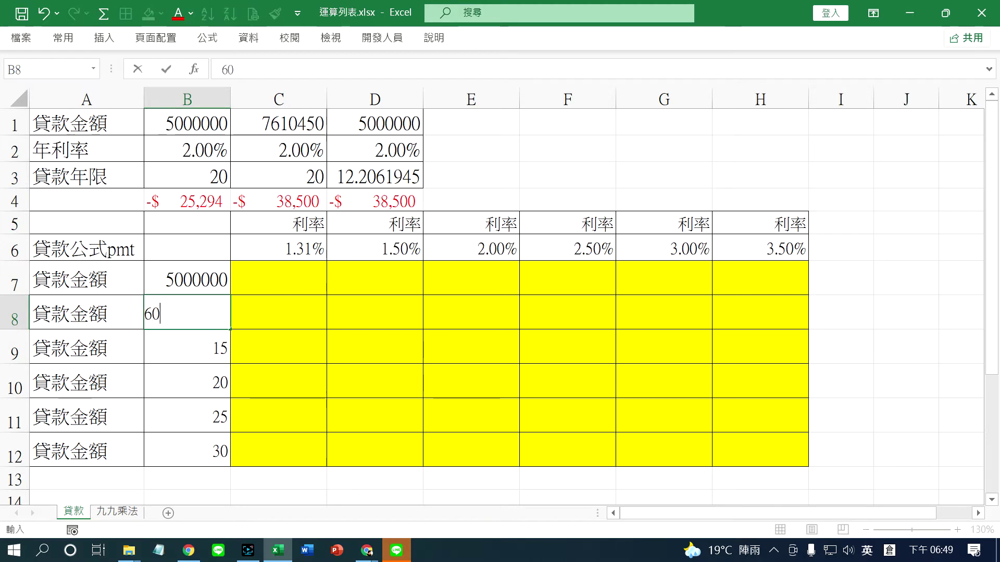
pyautogui.write('0')
pyautogui.press('BackSpace')
pyautogui.press('BackSpace')
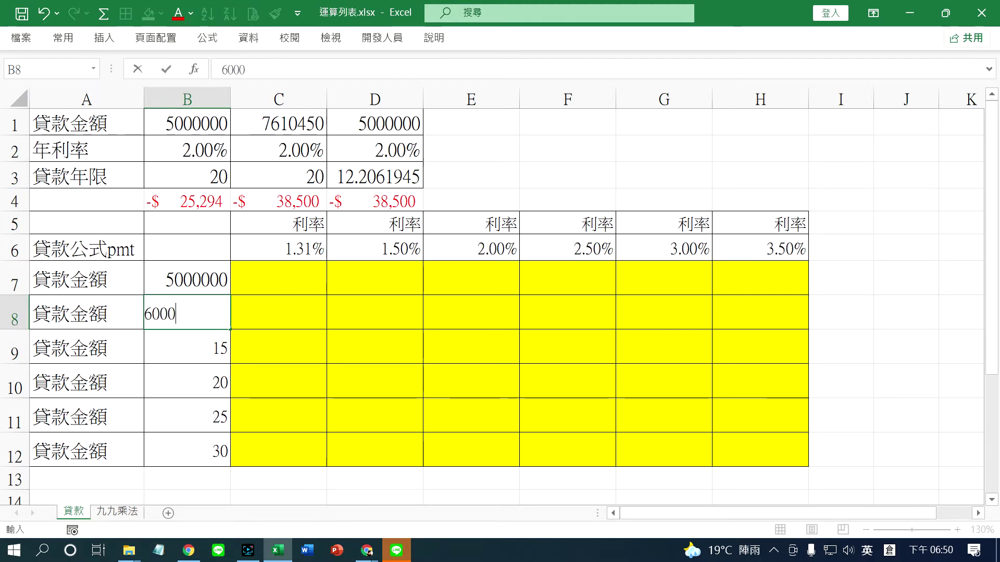
pyautogui.write('000')
pyautogui.press('Return')
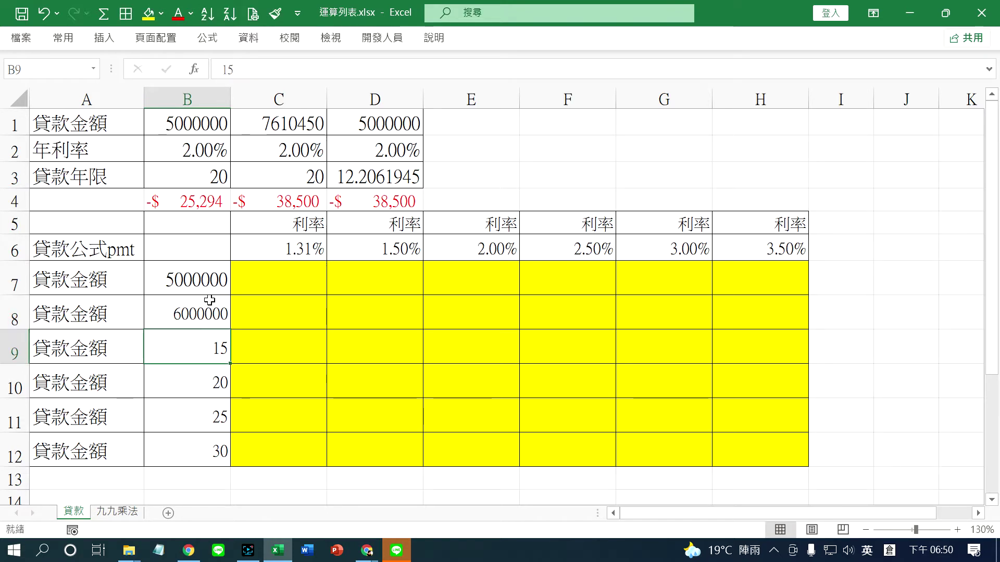
# Apply B7's formatting down B8:B12 with Format Painter.
pyautogui.click(210, 287)
pyautogui.click(209, 315)
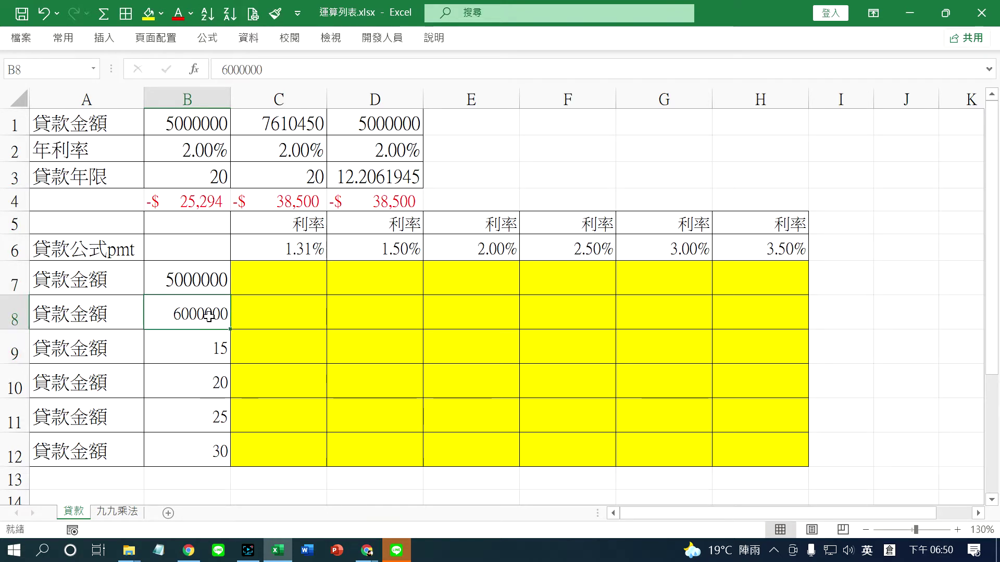
pyautogui.click(206, 286)
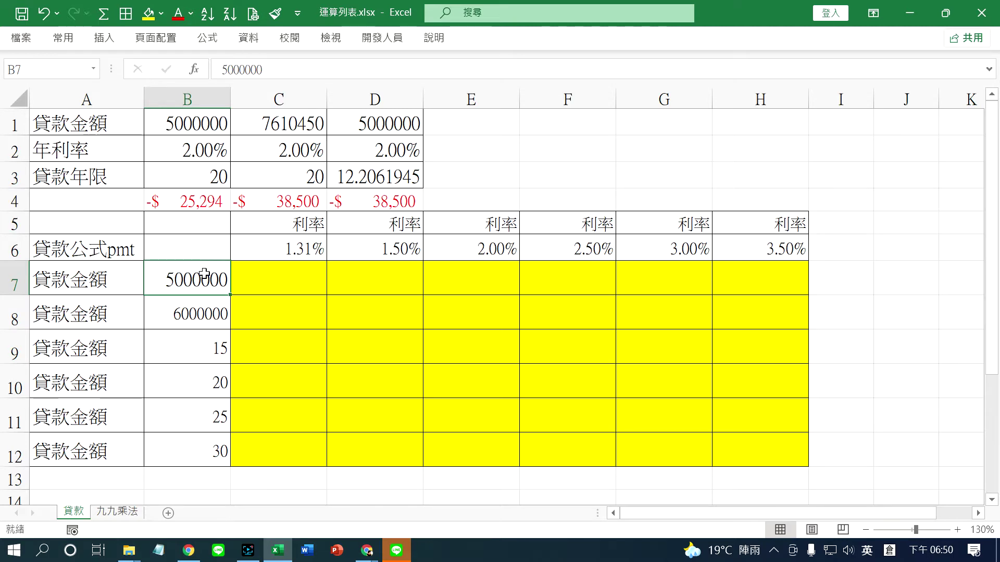
pyautogui.click(275, 12)
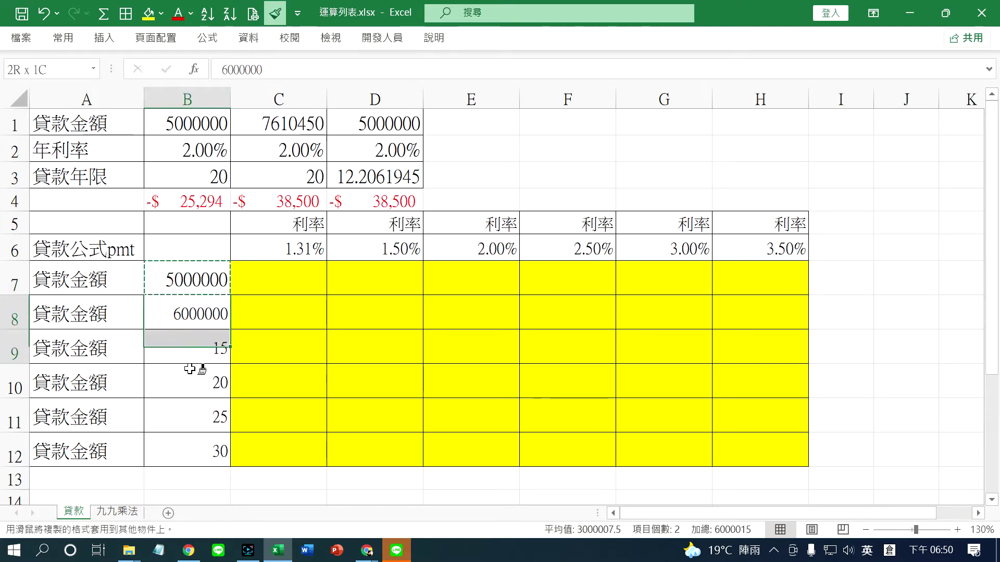
pyautogui.moveTo(192, 313); pyautogui.dragTo(186, 440)
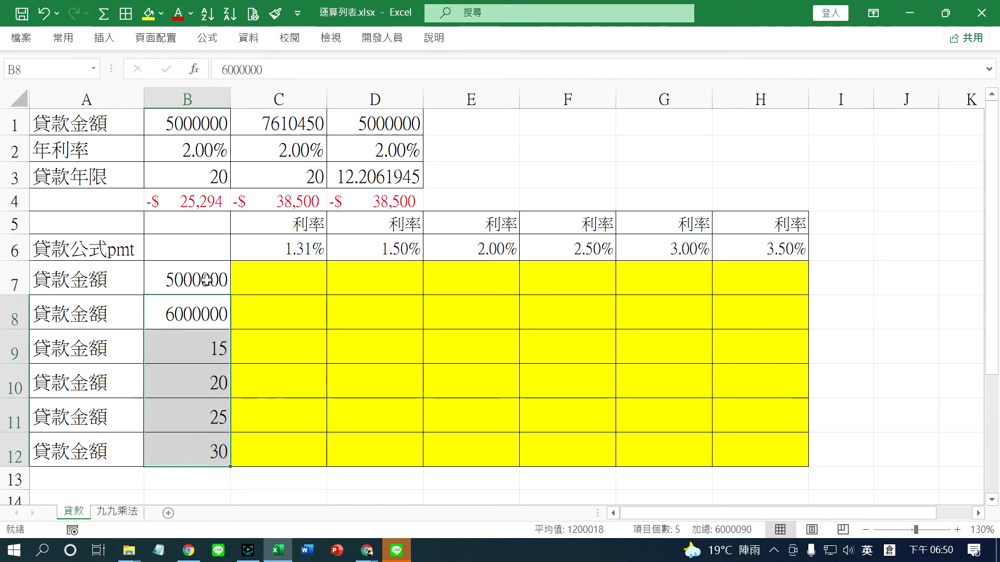
pyautogui.moveTo(206, 282); pyautogui.dragTo(229, 466)
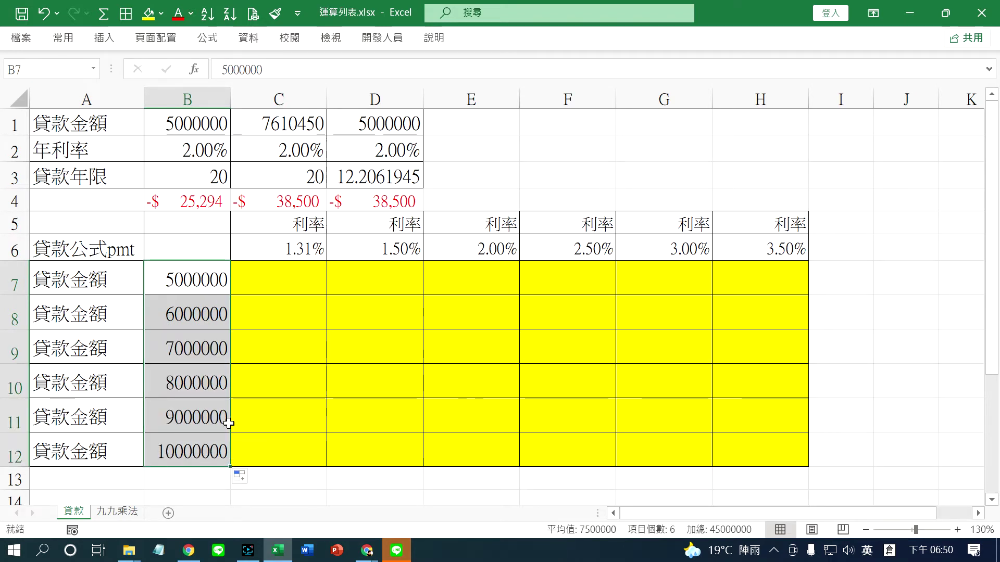
# Review the column B loan amounts, then set E6 to 1.80%.
pyautogui.click(203, 281)
pyautogui.click(204, 314)
pyautogui.click(205, 347)
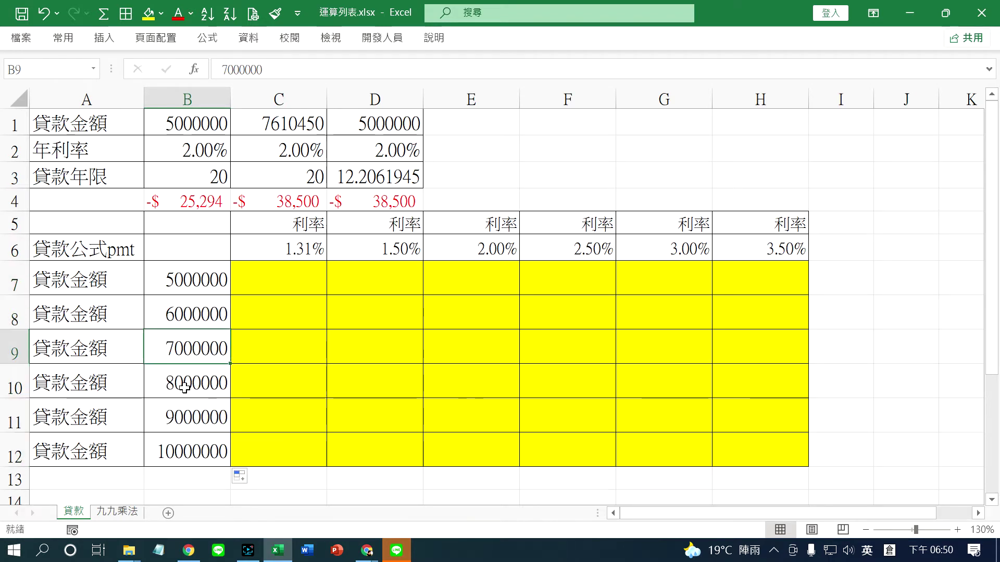
pyautogui.click(184, 386)
pyautogui.click(196, 417)
pyautogui.click(208, 451)
pyautogui.click(297, 251)
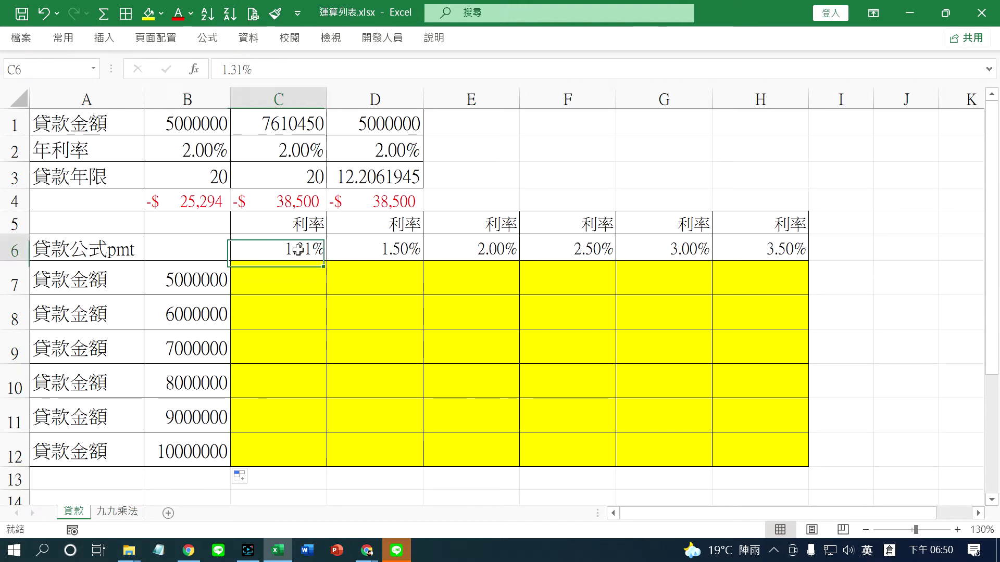
pyautogui.click(370, 251)
pyautogui.click(478, 254)
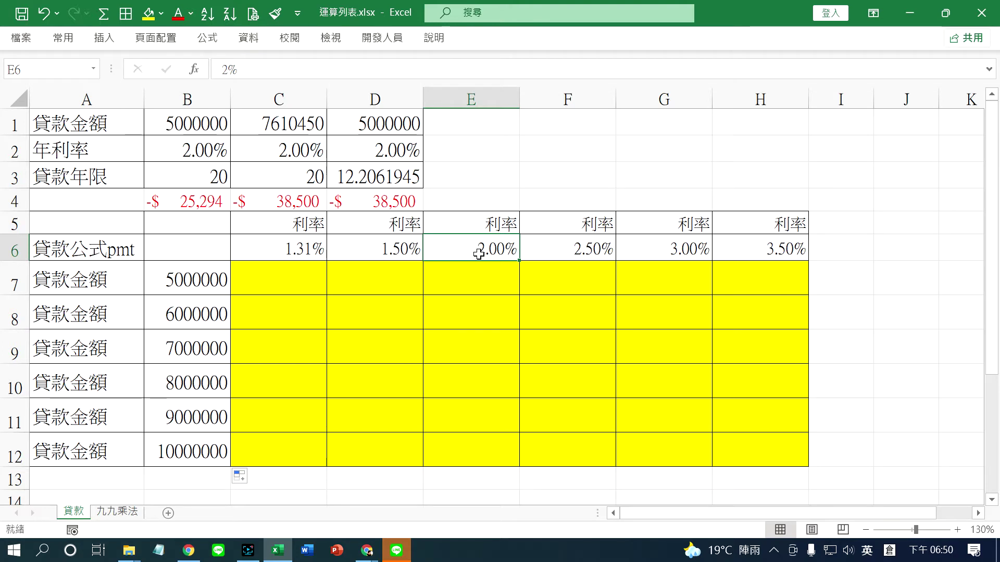
pyautogui.write('1.8')
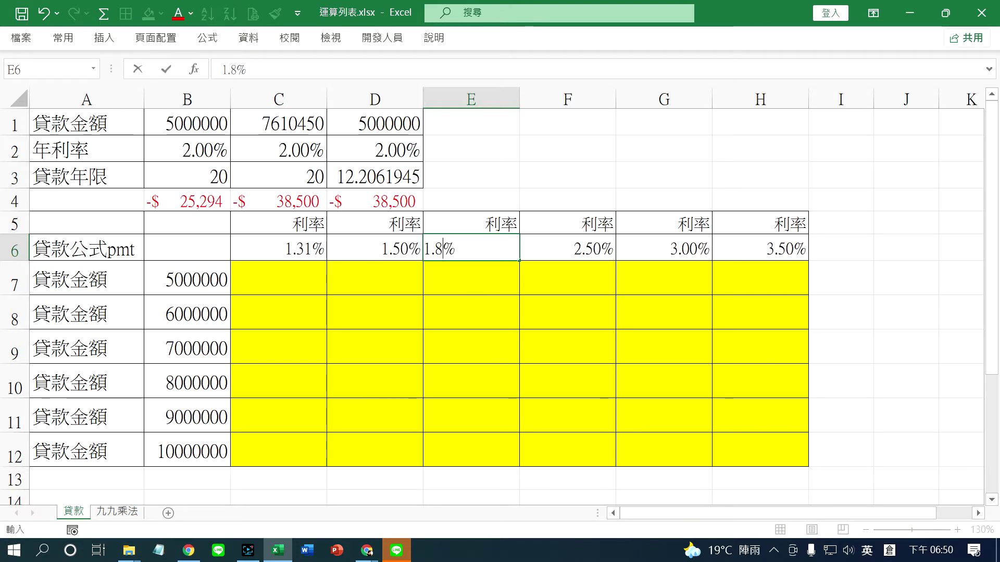
pyautogui.press('Return')
# Enter 2.00%, 2.50% and 3.00% in F6, G6 and H6.
pyautogui.click(546, 240)
pyautogui.write('2')
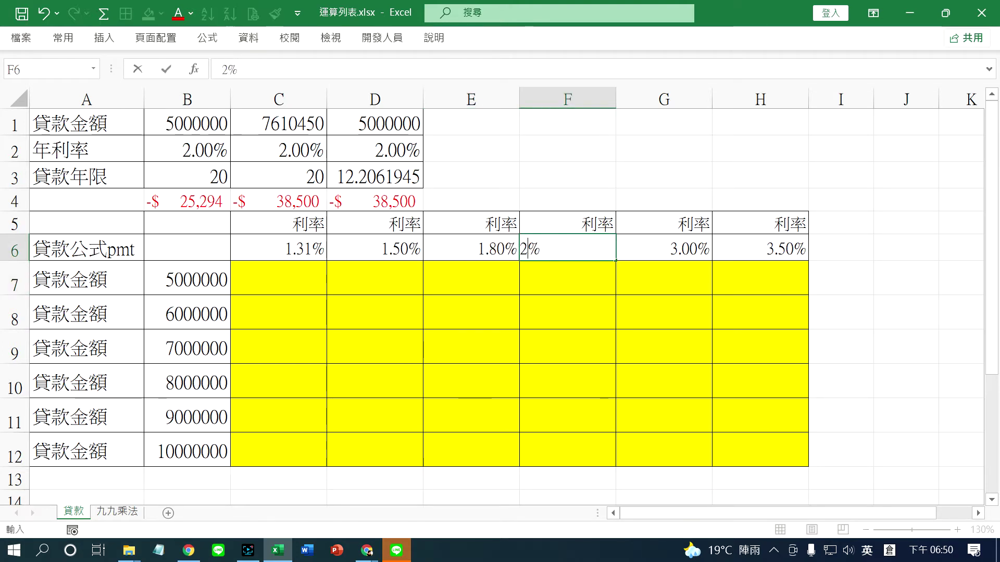
pyautogui.write('.0')
pyautogui.press('BackSpace')
pyautogui.press('BackSpace')
pyautogui.press('Return')
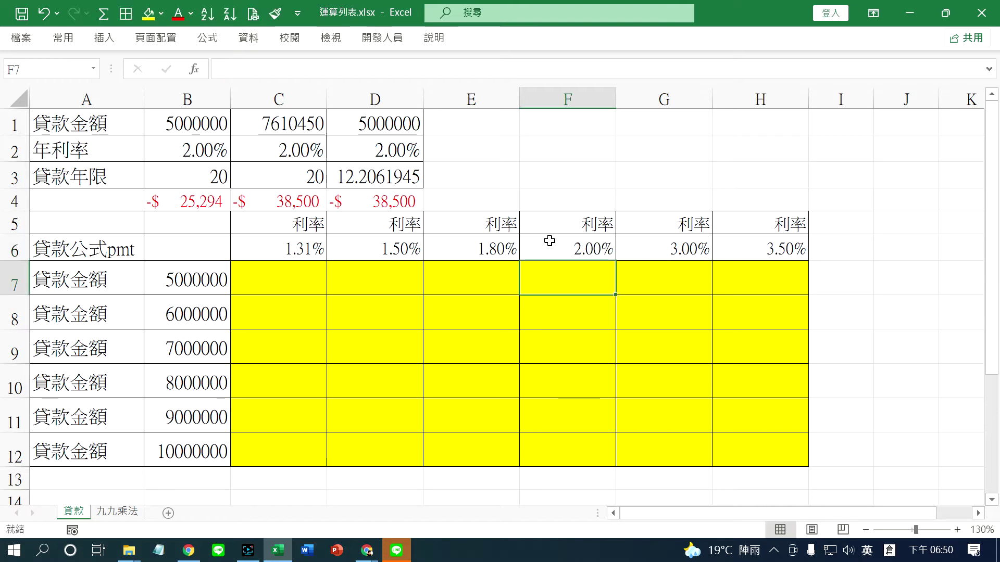
pyautogui.click(682, 251)
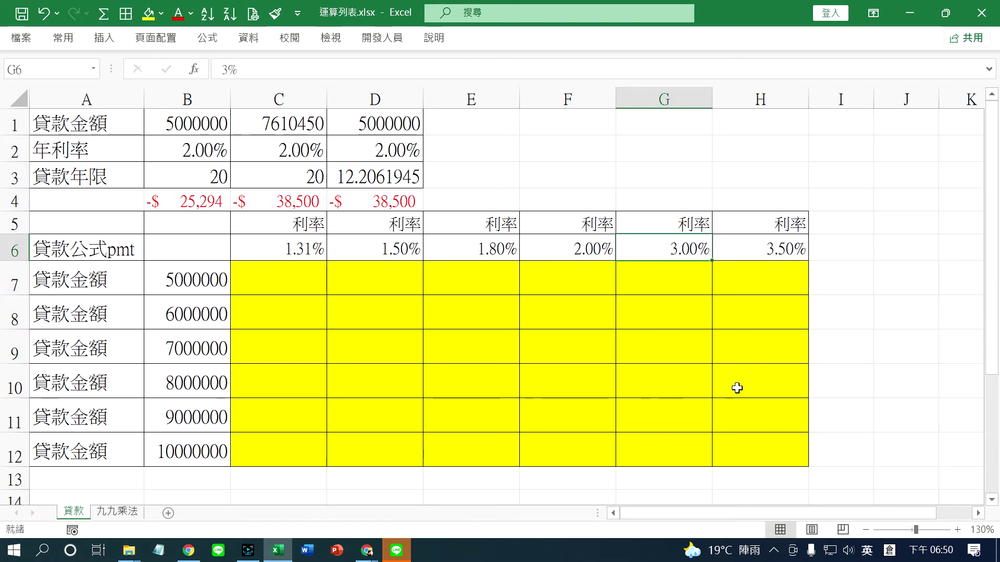
pyautogui.write('2.5')
pyautogui.press('Return')
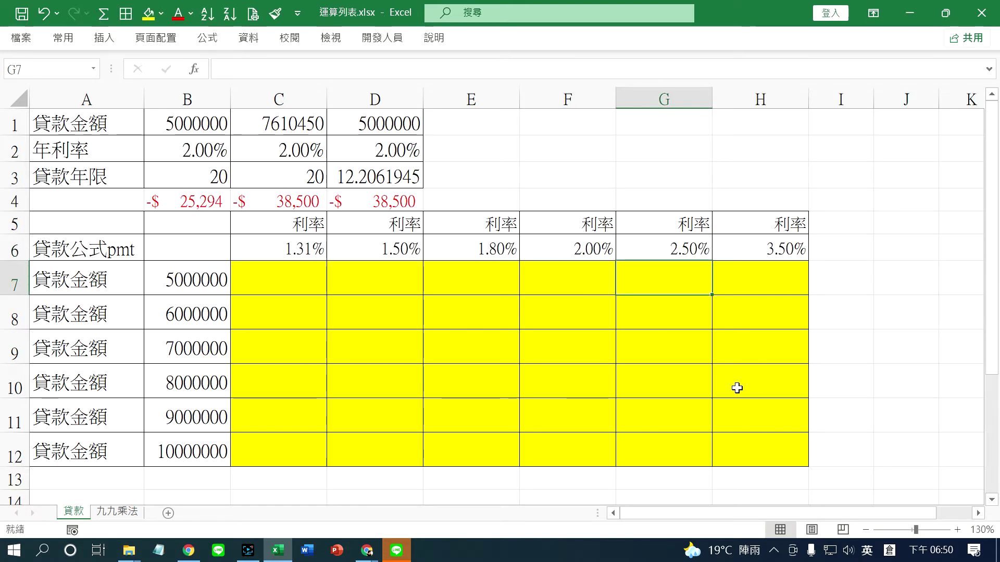
pyautogui.press('Up')
pyautogui.press('Right')
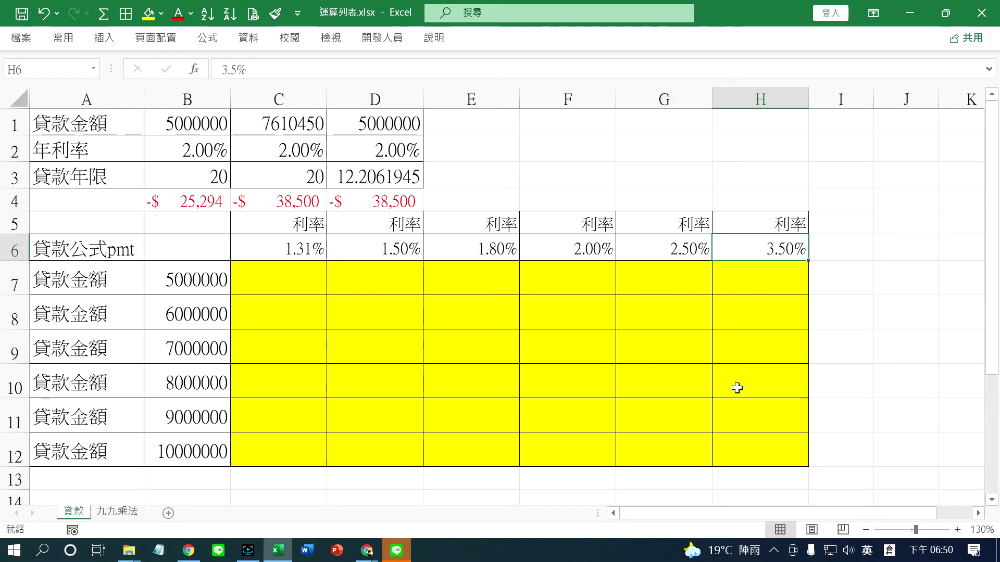
pyautogui.write('3')
pyautogui.press('Return')
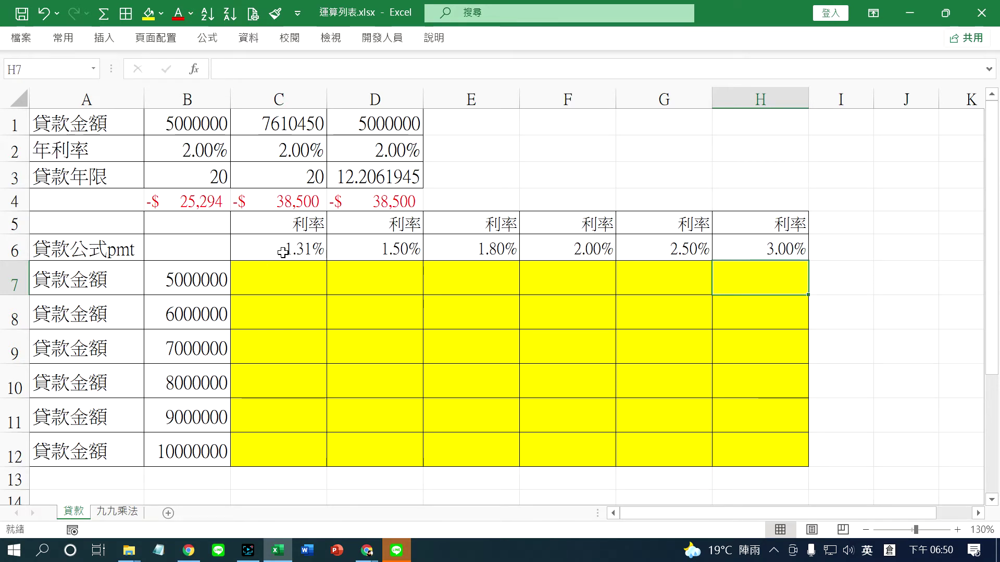
pyautogui.moveTo(283, 252); pyautogui.dragTo(764, 260)
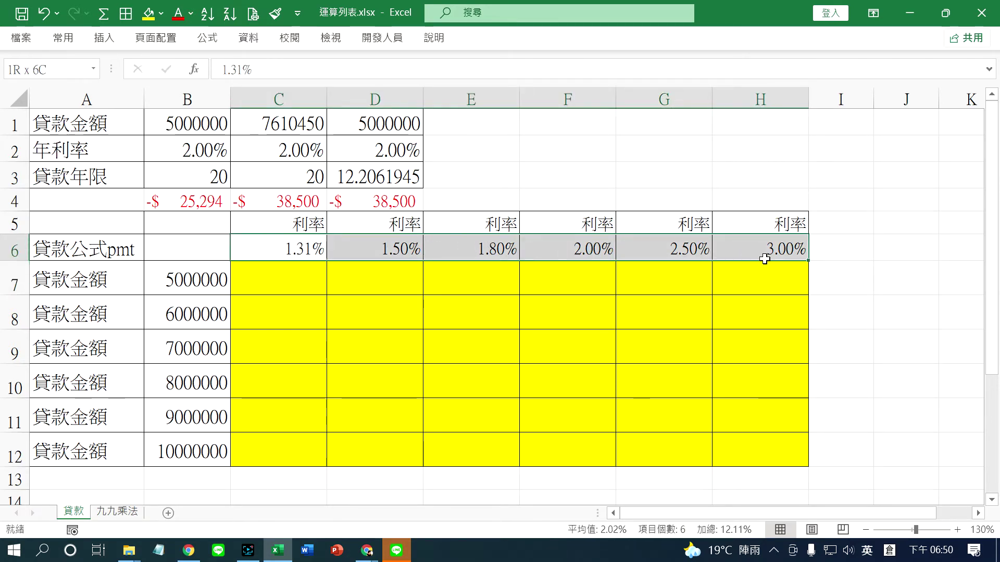
pyautogui.moveTo(214, 286); pyautogui.dragTo(203, 454)
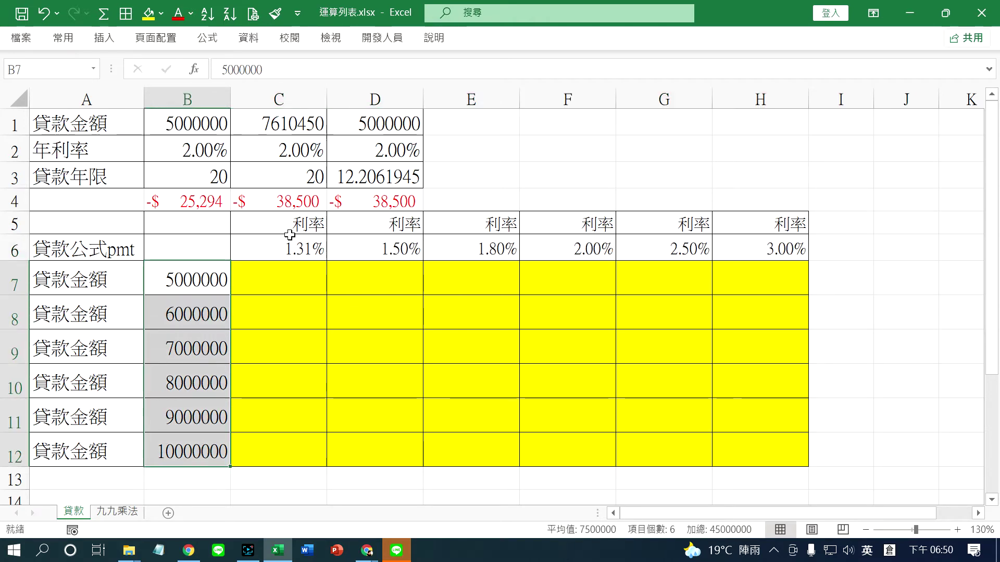
pyautogui.moveTo(290, 228); pyautogui.dragTo(732, 239)
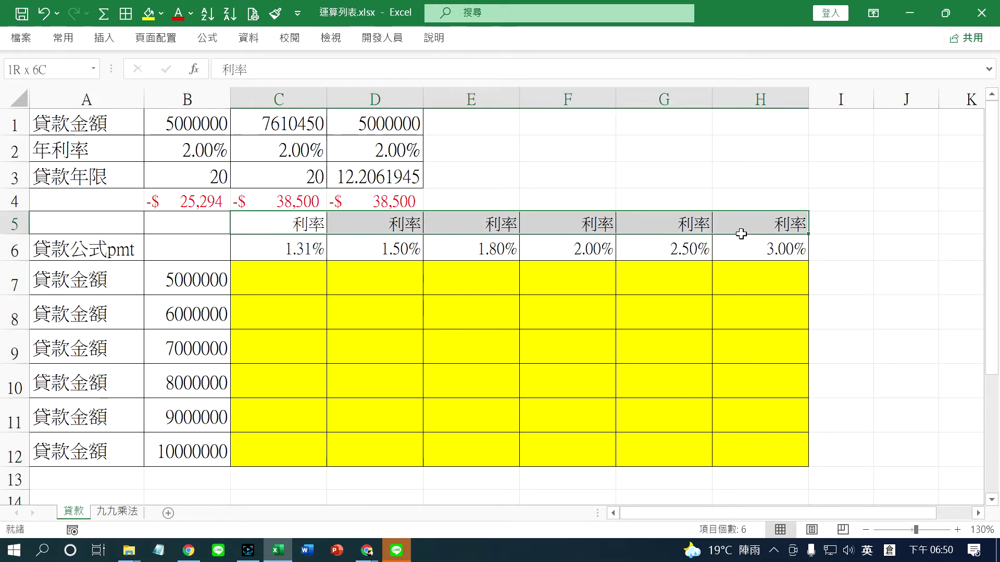
pyautogui.moveTo(123, 280)
pyautogui.mouseDown()
pyautogui.moveTo(127, 339)
pyautogui.moveTo(177, 444)
pyautogui.mouseUp()
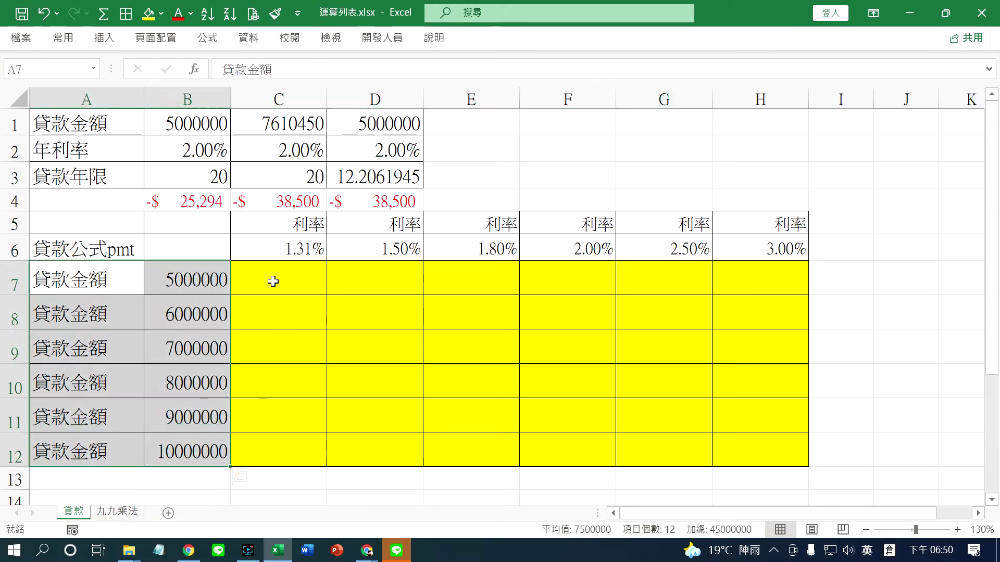
pyautogui.moveTo(271, 279)
pyautogui.mouseDown()
pyautogui.moveTo(738, 450)
pyautogui.moveTo(734, 440)
pyautogui.mouseUp()
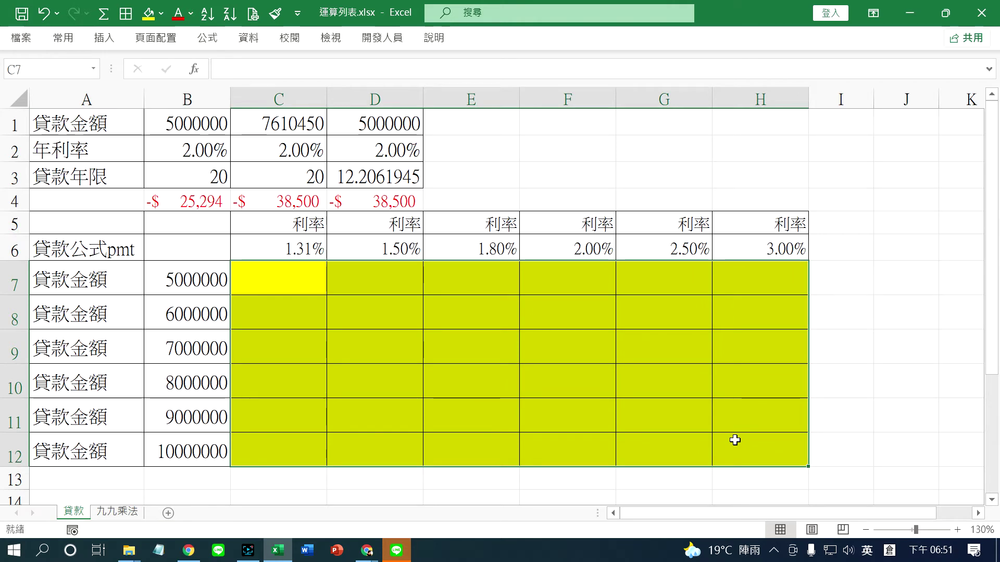
# Link B6 to the PMT result with the formula =B4.
pyautogui.click(196, 253)
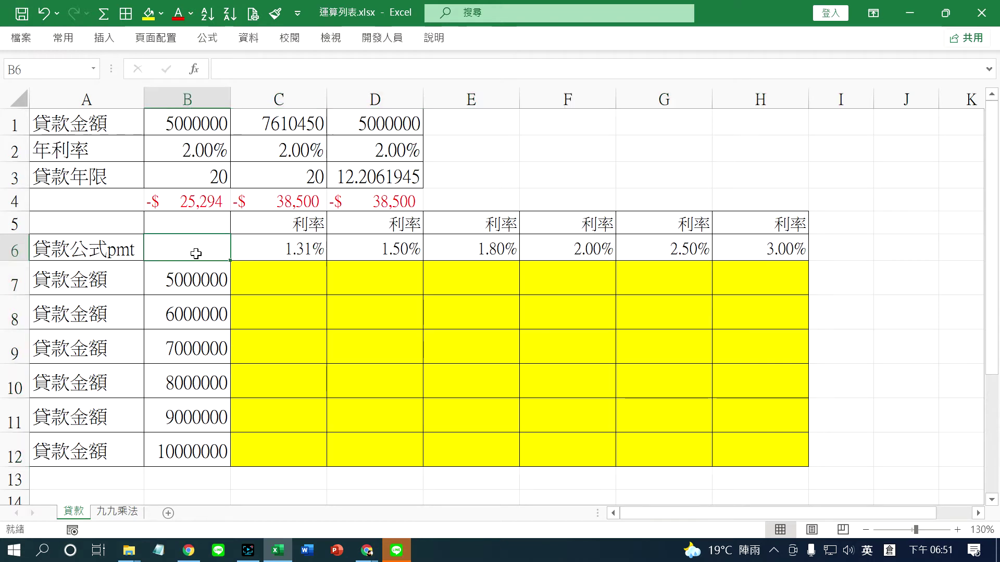
pyautogui.write('=')
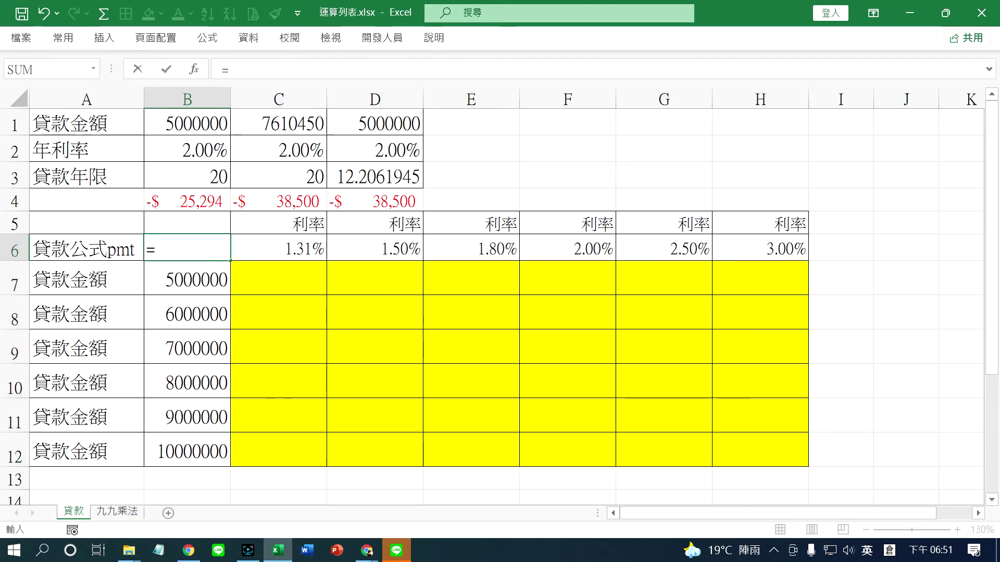
pyautogui.click(192, 204)
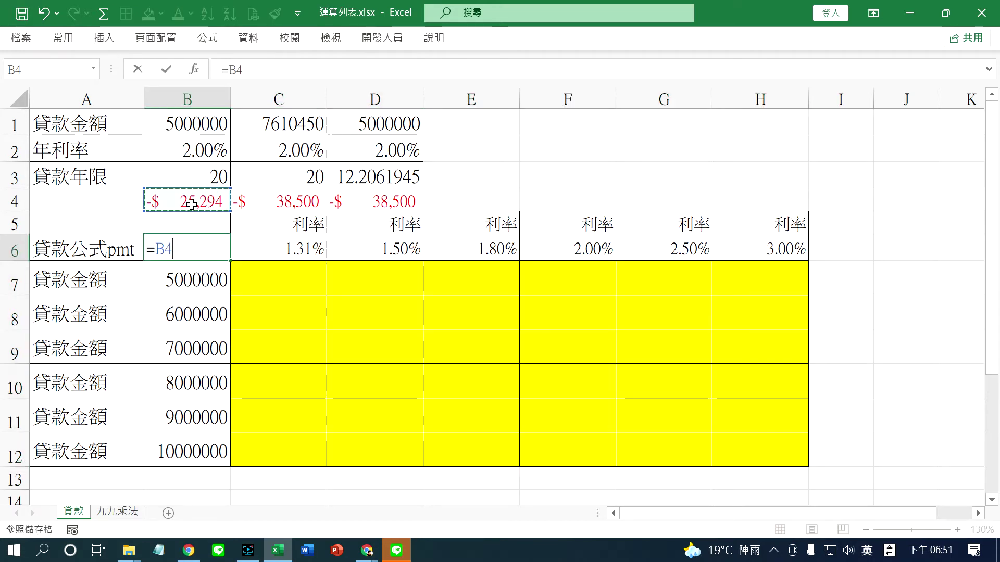
pyautogui.press('Return')
# Give cell B6 a light-green fill.
pyautogui.click(193, 246)
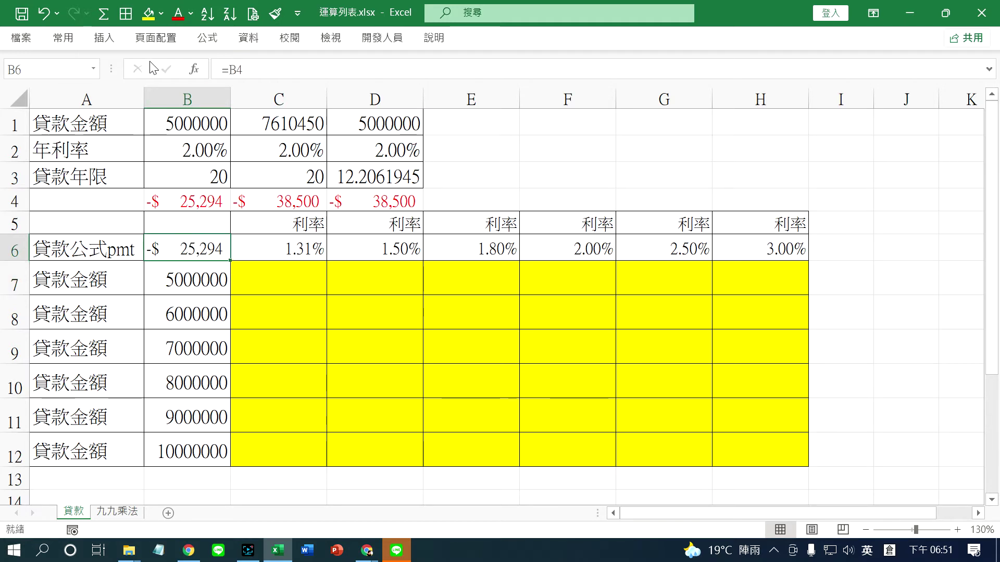
pyautogui.click(161, 13)
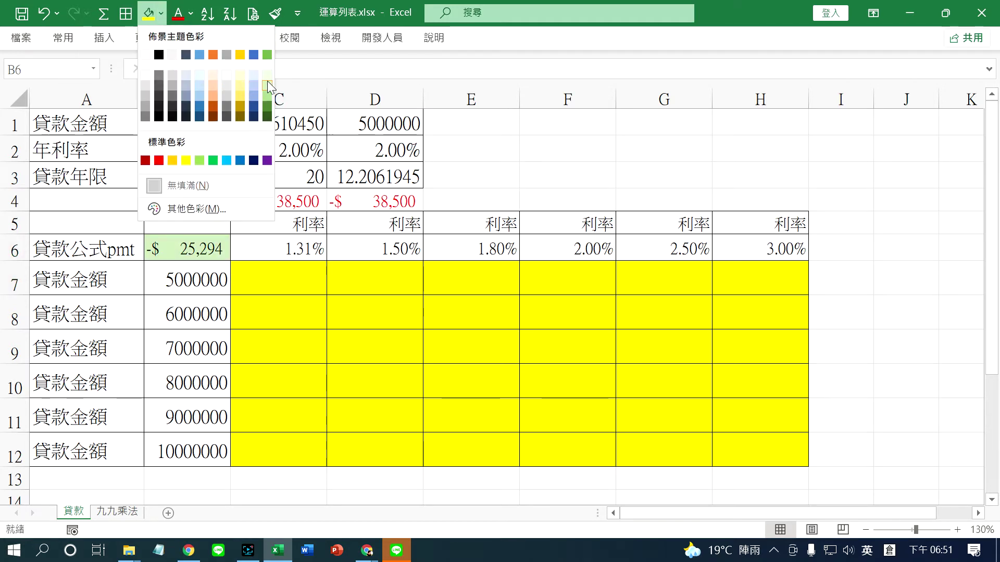
pyautogui.click(268, 84)
pyautogui.click(212, 202)
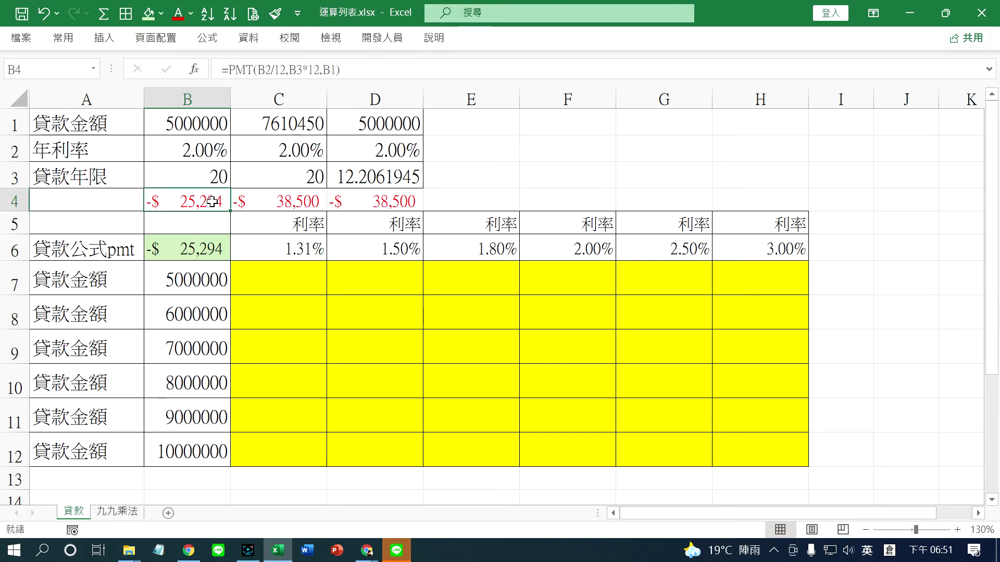
pyautogui.click(209, 251)
# Select the table range B6:H12 and start a Data Table from What-If Analysis.
pyautogui.click(281, 272)
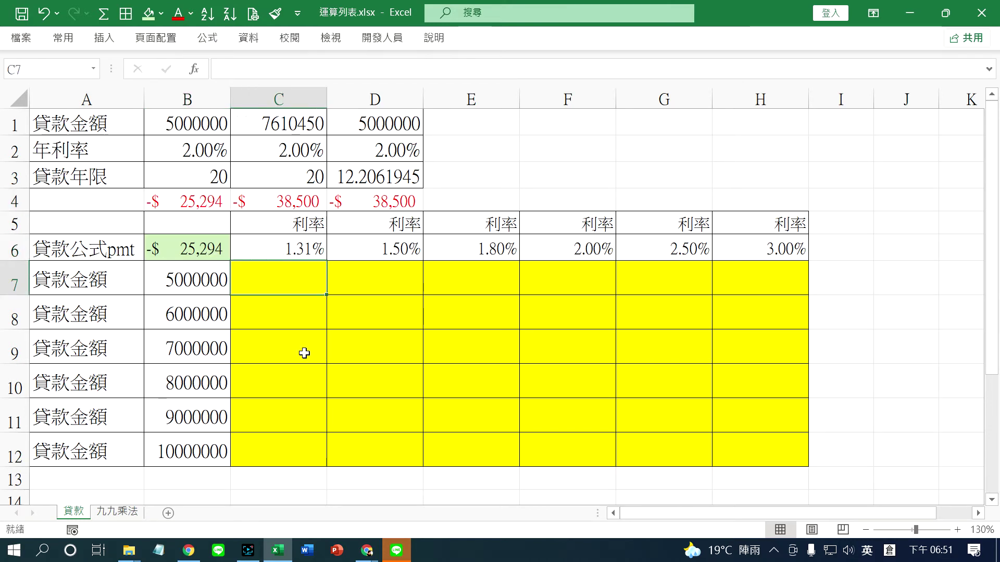
pyautogui.moveTo(210, 249)
pyautogui.mouseDown()
pyautogui.moveTo(385, 401)
pyautogui.moveTo(770, 464)
pyautogui.mouseUp()
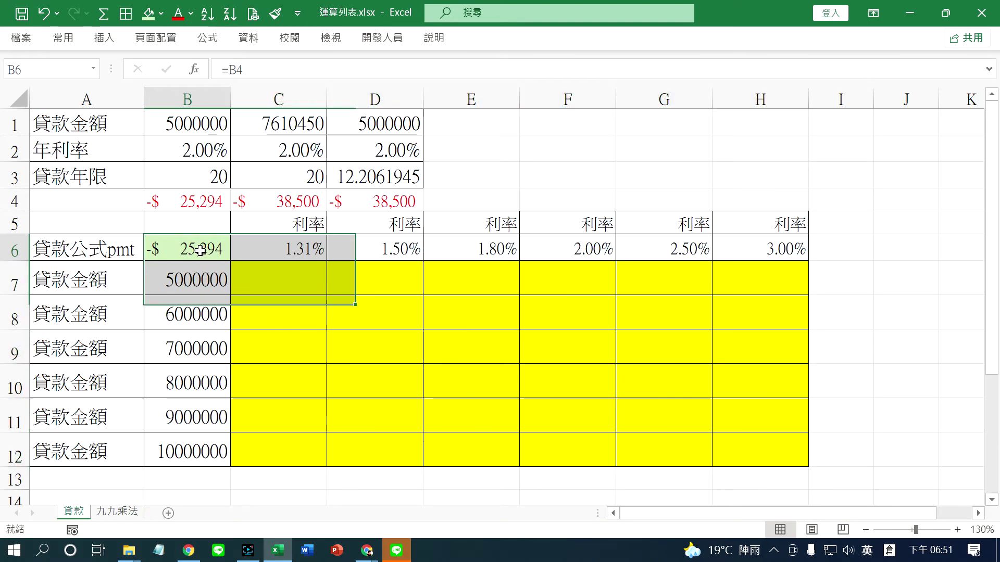
pyautogui.moveTo(233, 286); pyautogui.dragTo(736, 457)
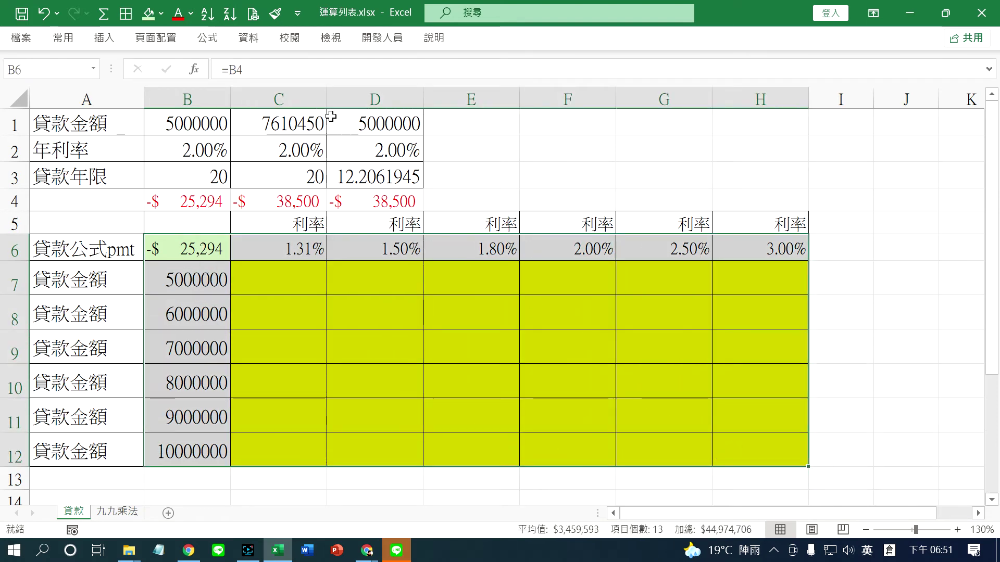
pyautogui.click(247, 38)
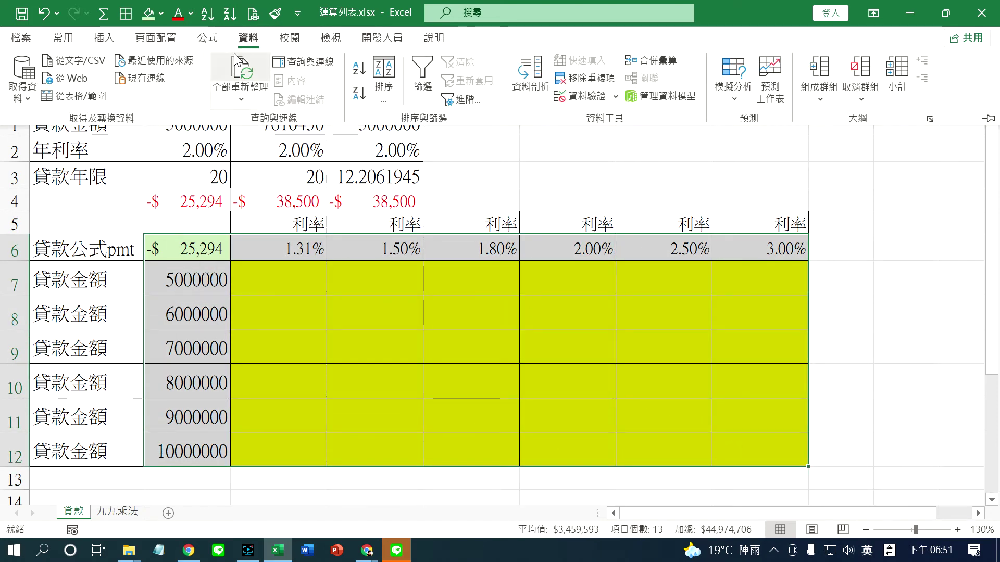
pyautogui.click(735, 107)
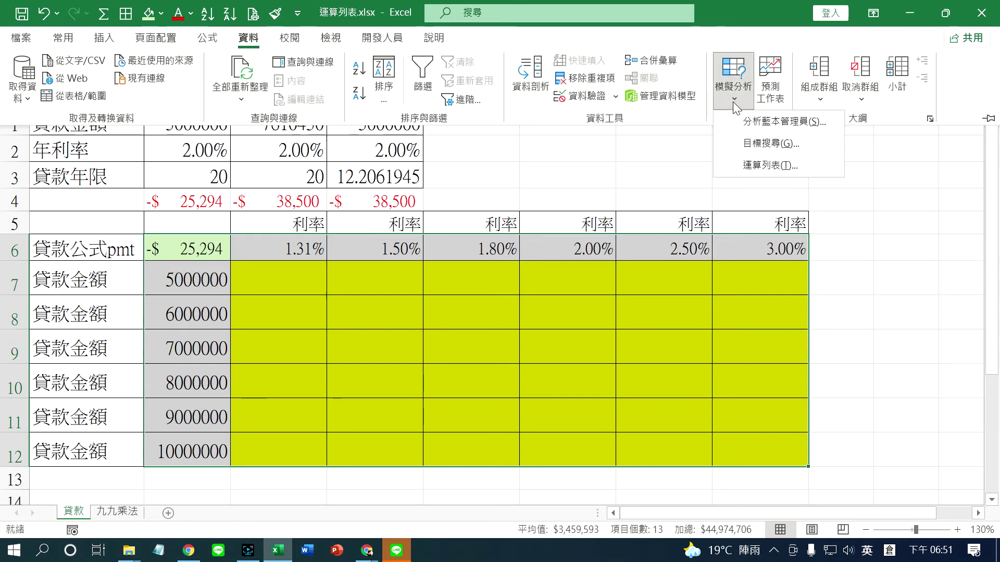
pyautogui.click(750, 169)
# Move the Data Table dialog beside the B6:H12 payment grid.
pyautogui.moveTo(756, 200); pyautogui.dragTo(290, 290)
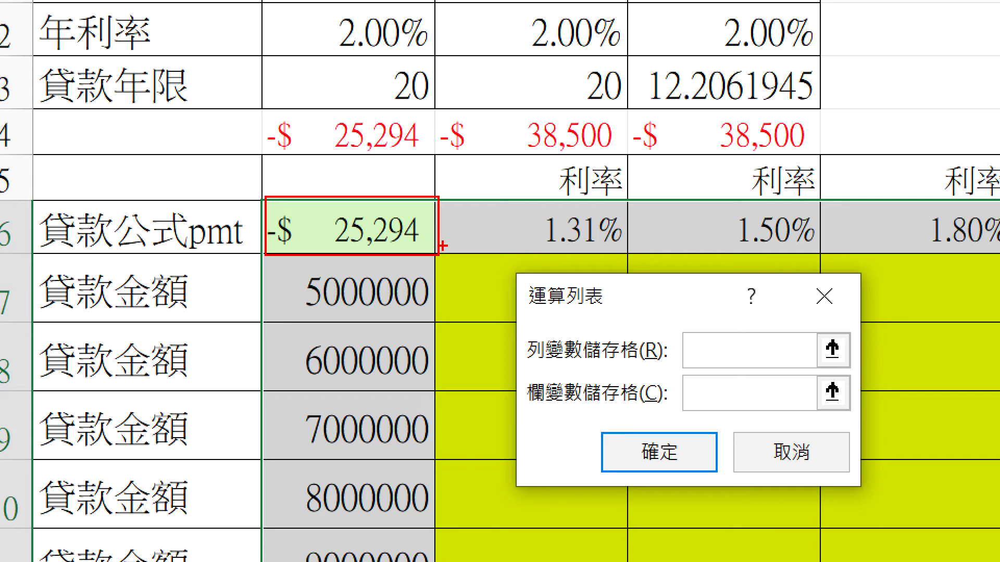
pyautogui.moveTo(515, 328); pyautogui.dragTo(567, 366)
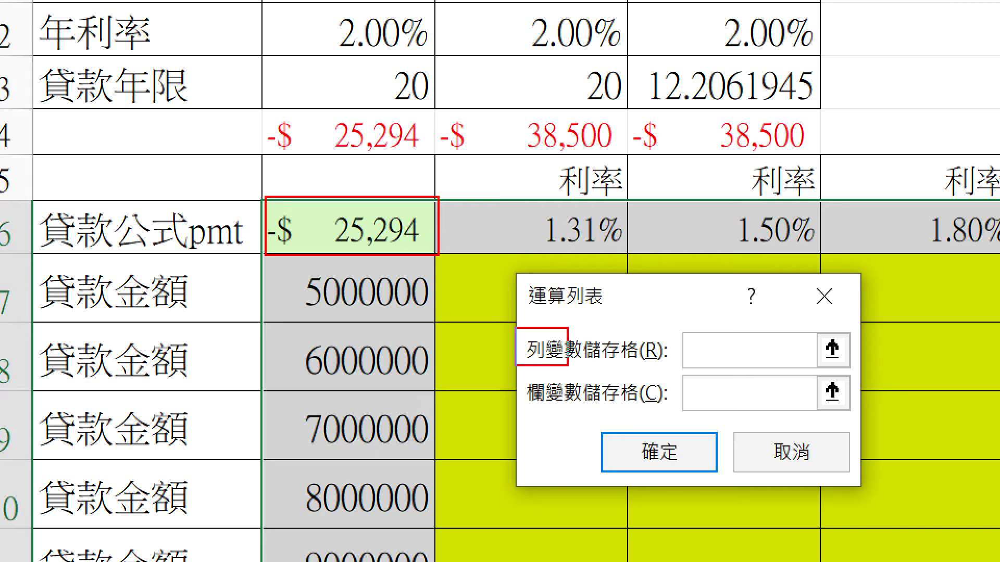
pyautogui.moveTo(512, 167); pyautogui.dragTo(827, 255)
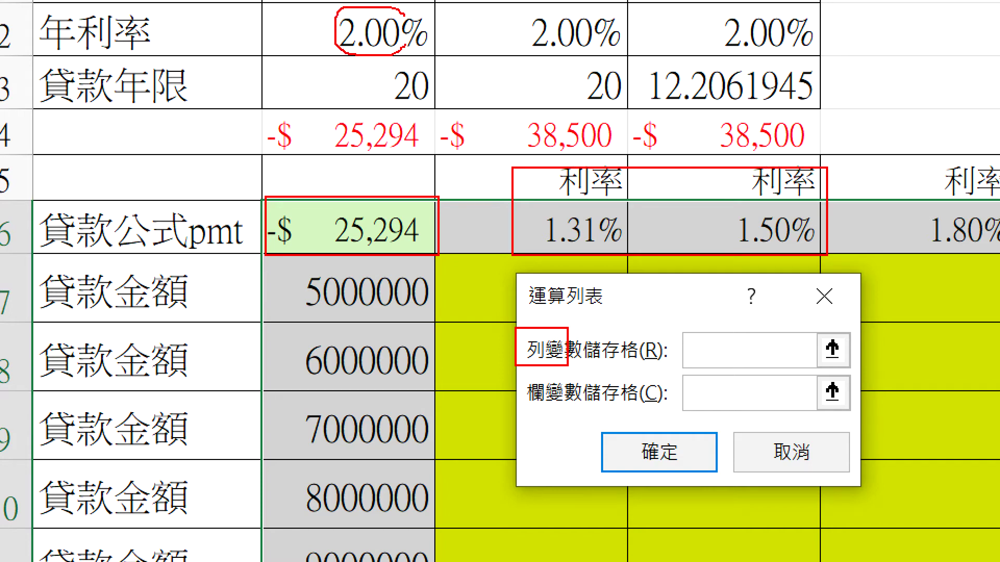
pyautogui.moveTo(524, 372); pyautogui.dragTo(586, 396)
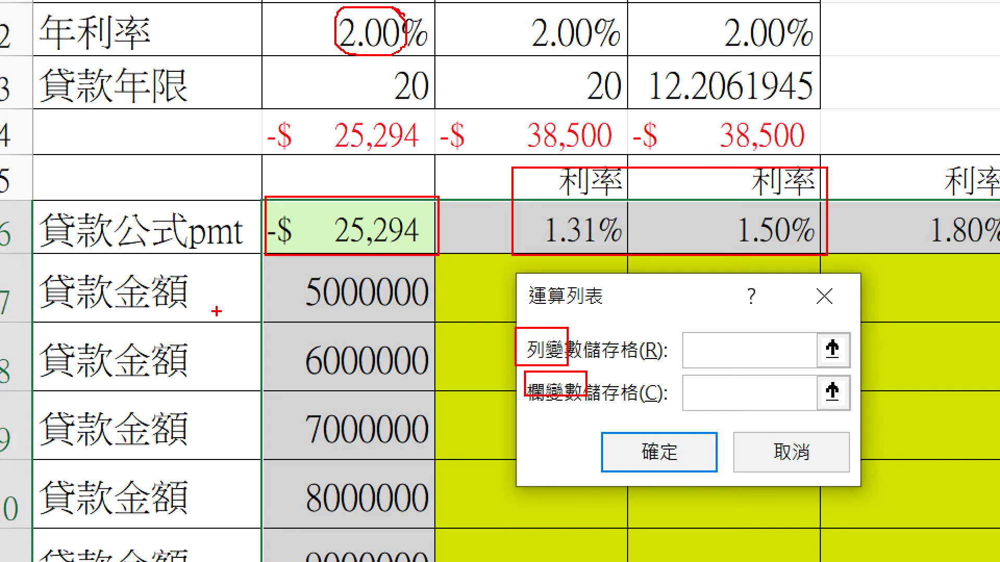
pyautogui.moveTo(151, 259); pyautogui.dragTo(195, 319)
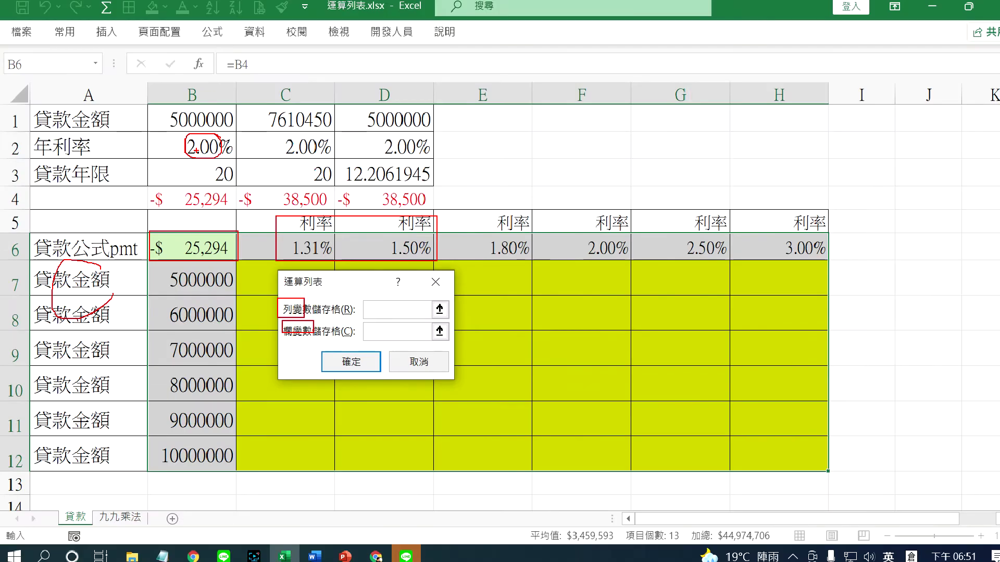
# Use B2 as the row input cell and B1 as the column input cell, then generate the table.
pyautogui.click(429, 309)
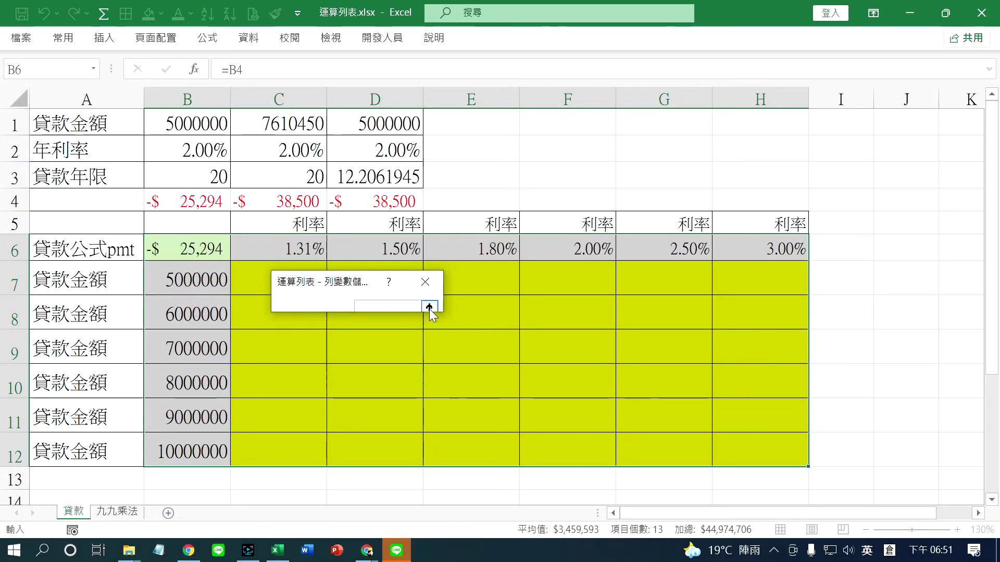
pyautogui.click(206, 150)
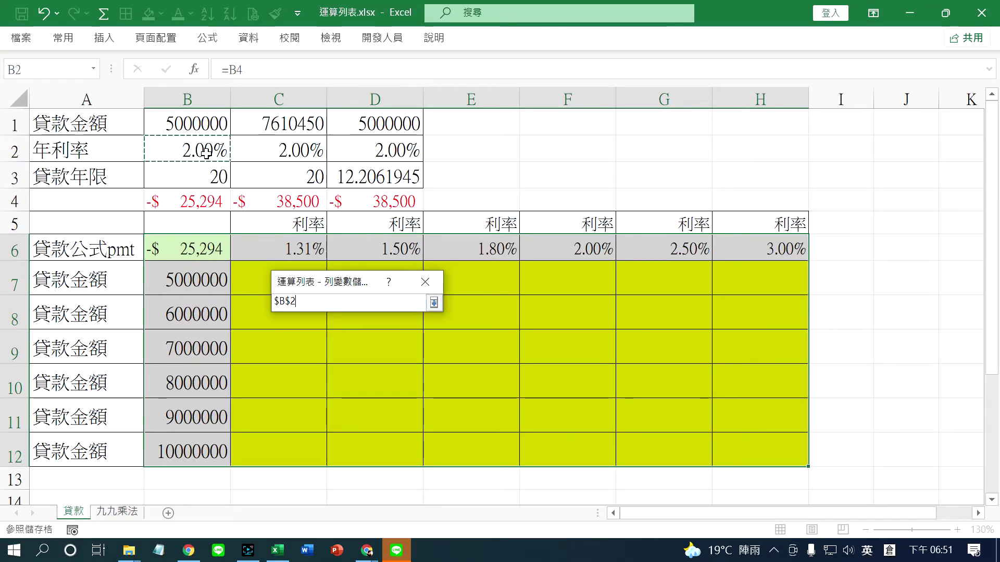
pyautogui.click(433, 303)
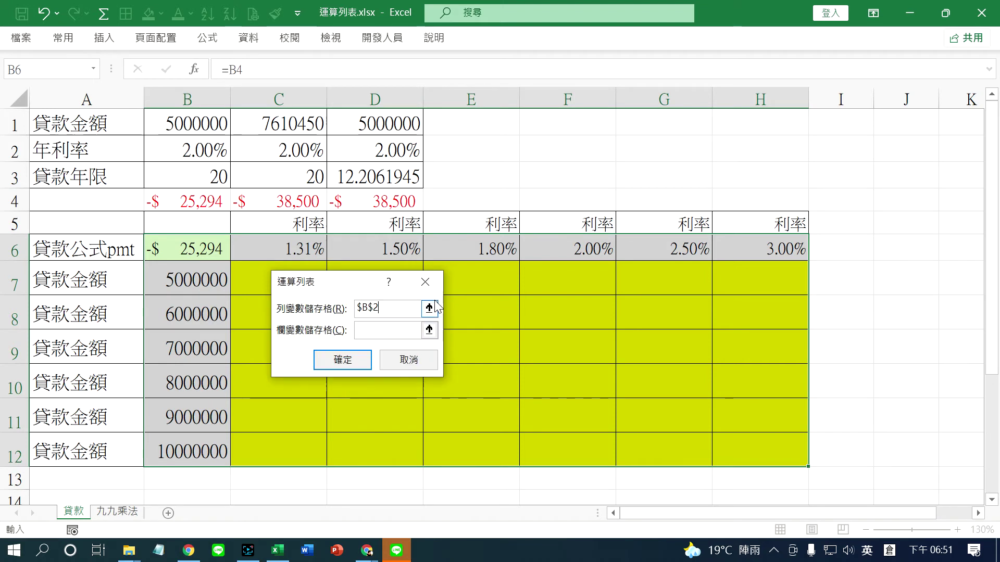
pyautogui.click(429, 330)
pyautogui.click(193, 134)
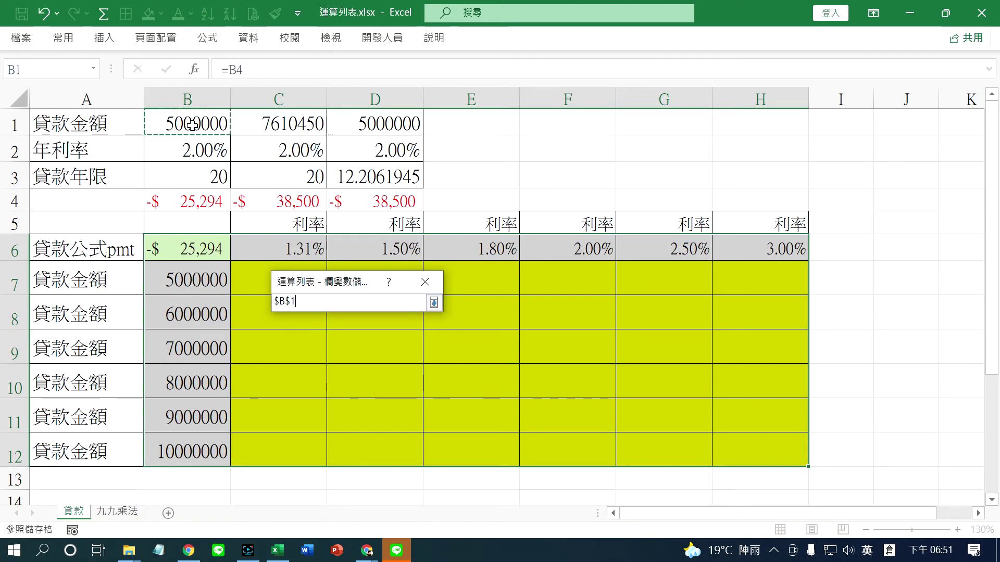
pyautogui.click(434, 303)
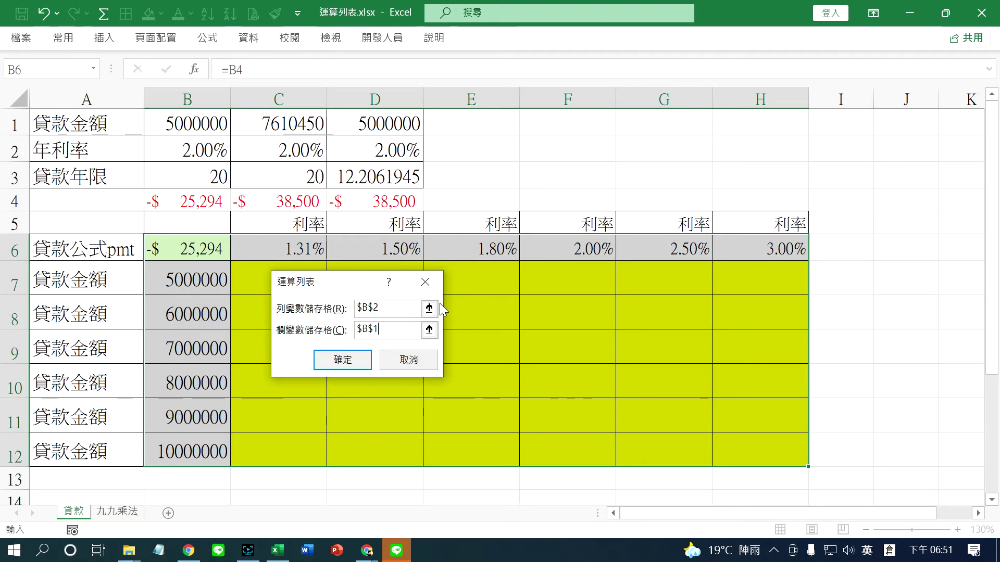
pyautogui.moveTo(338, 281); pyautogui.dragTo(323, 271)
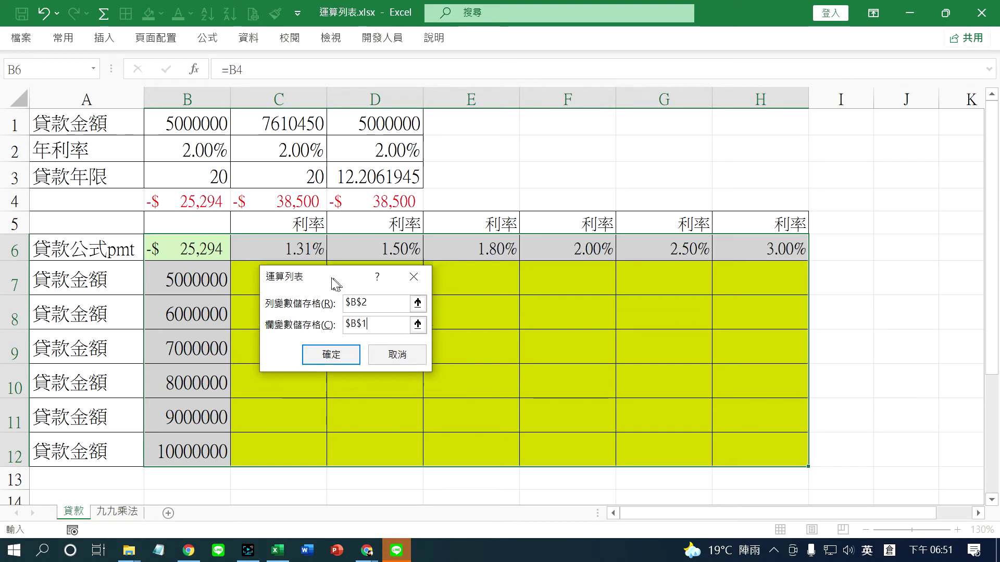
pyautogui.click(312, 344)
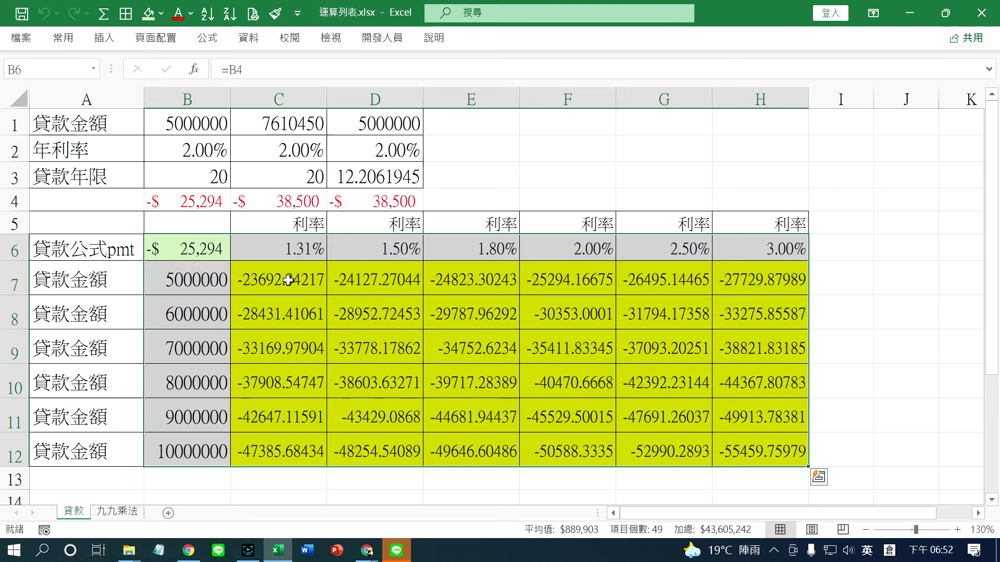
# Decrease decimals on C7:H12 three times so payments show as whole numbers like -23693.
pyautogui.moveTo(287, 279); pyautogui.dragTo(452, 431)
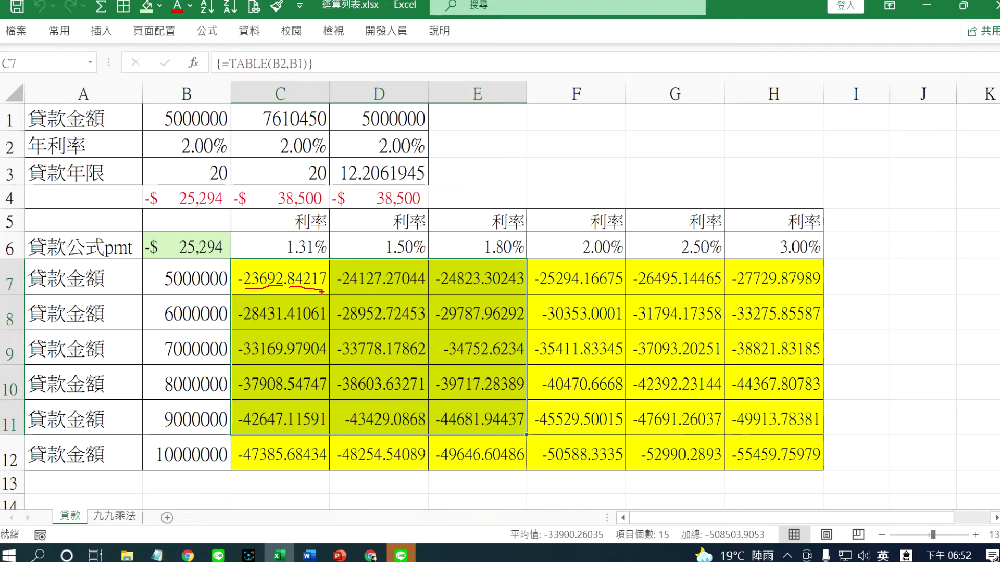
pyautogui.moveTo(282, 280); pyautogui.dragTo(768, 452)
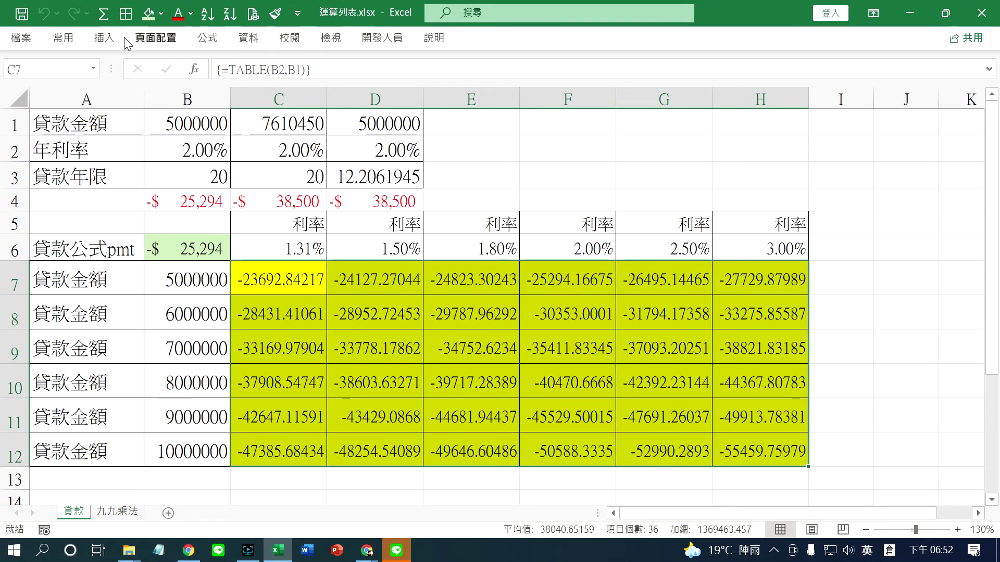
pyautogui.click(63, 38)
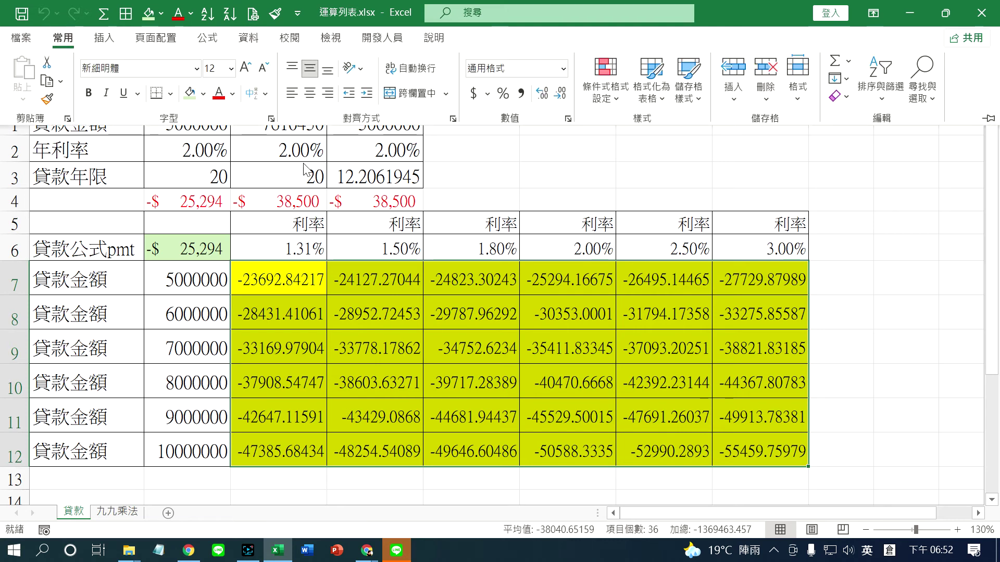
pyautogui.click(559, 96)
pyautogui.click(559, 96)
pyautogui.click(559, 96)
pyautogui.click(559, 96)
pyautogui.click(559, 96)
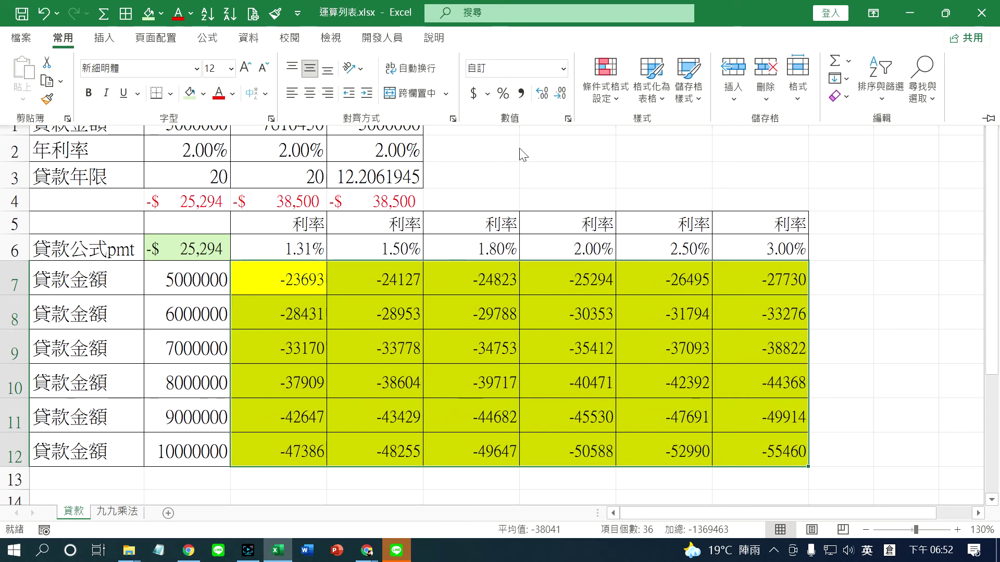
pyautogui.click(443, 355)
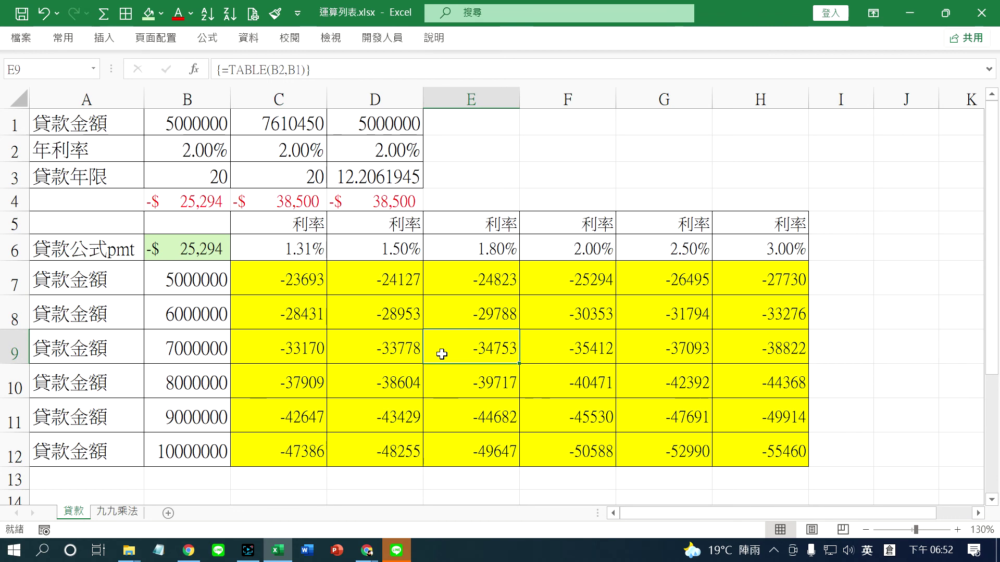
# Review B1, B2 and B4, then shade the 5000000 amount in B7 light blue.
pyautogui.click(181, 129)
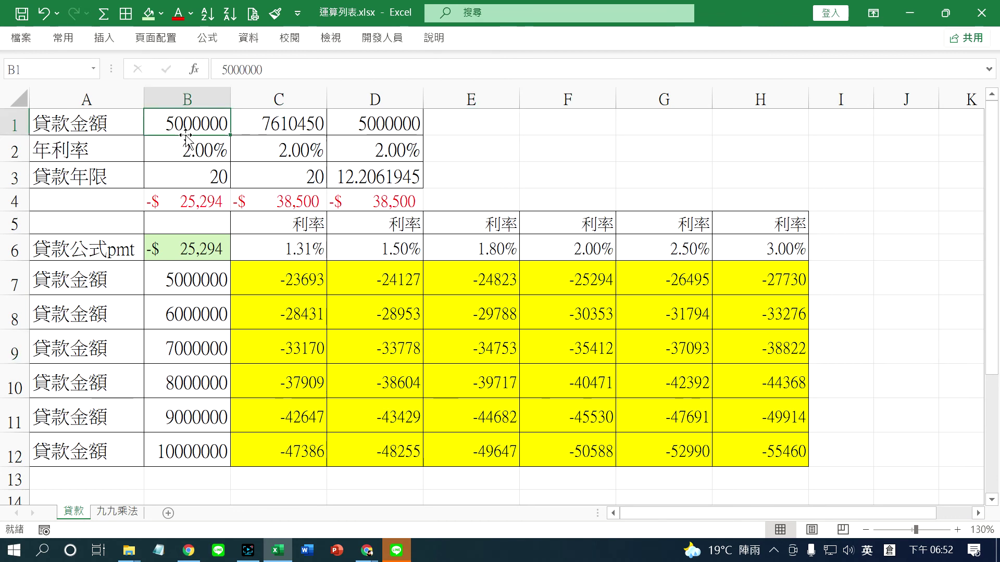
pyautogui.click(191, 151)
pyautogui.click(200, 203)
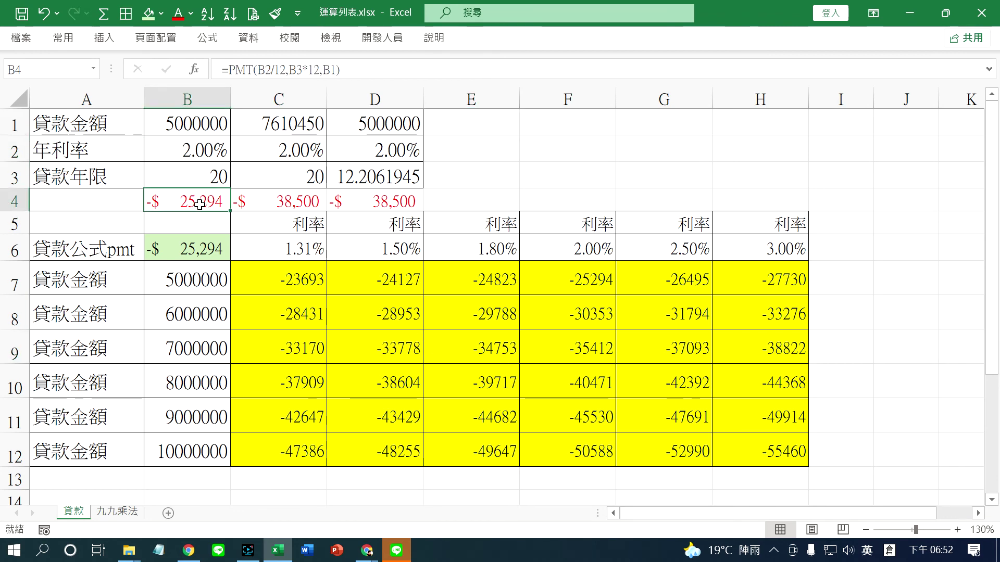
pyautogui.click(186, 281)
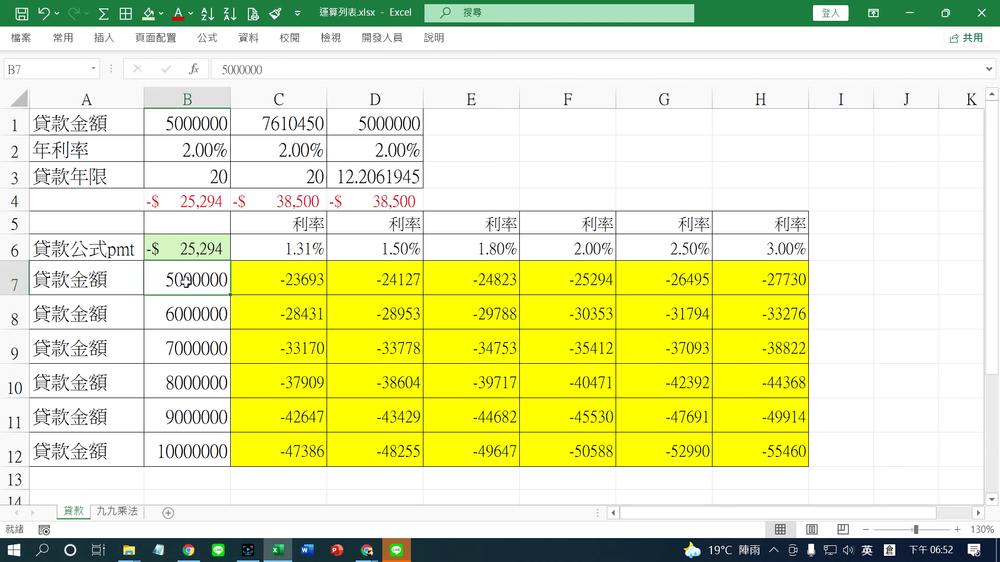
pyautogui.click(163, 16)
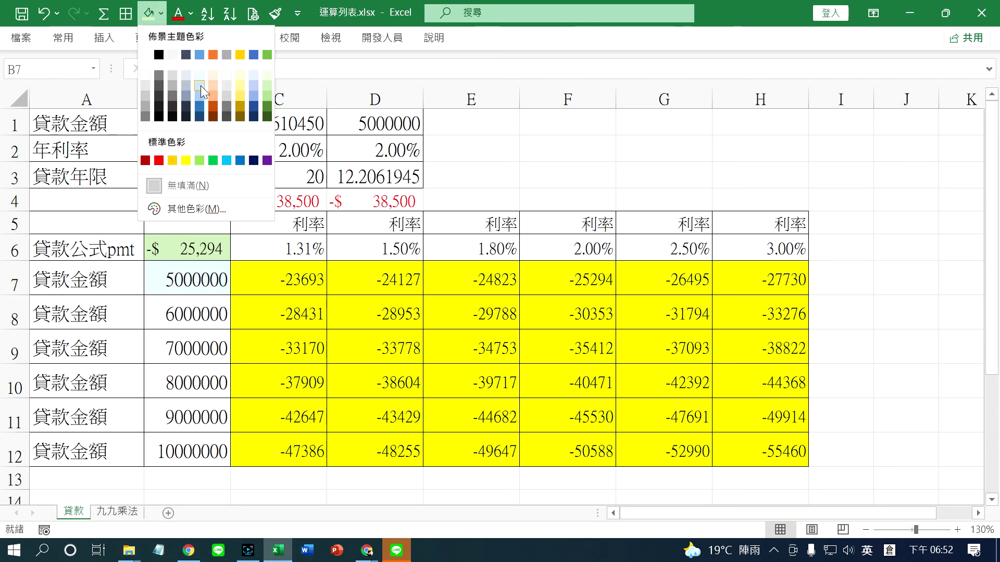
pyautogui.click(199, 96)
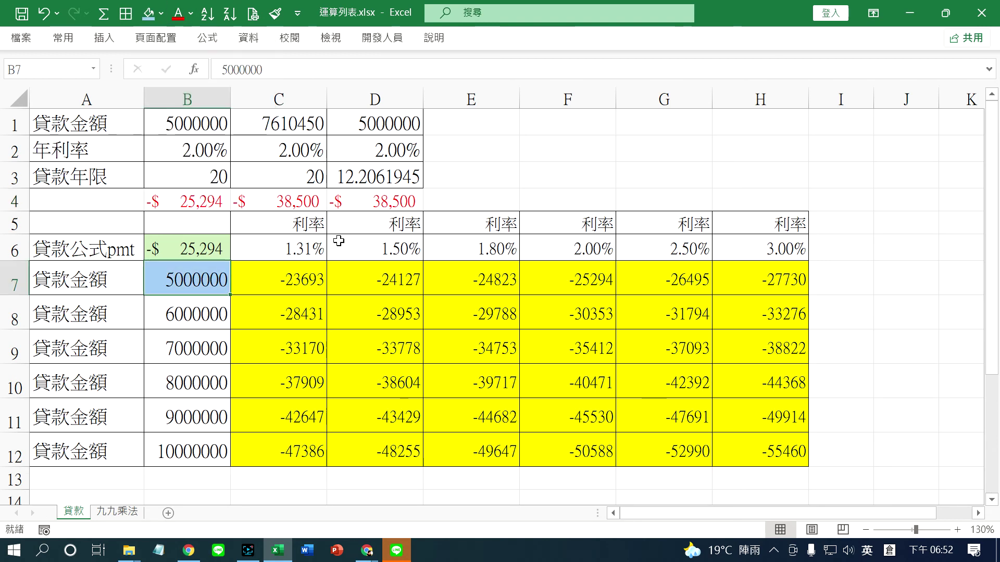
# Shade the 2.00% rate in F6 and its payment in F7 light blue.
pyautogui.click(585, 248)
pyautogui.click(148, 13)
pyautogui.click(594, 285)
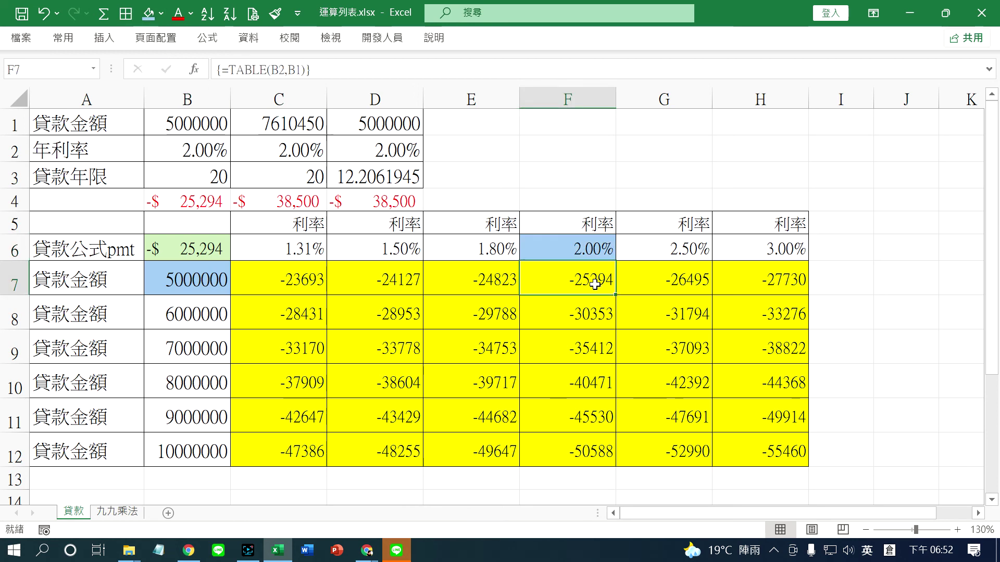
pyautogui.click(148, 13)
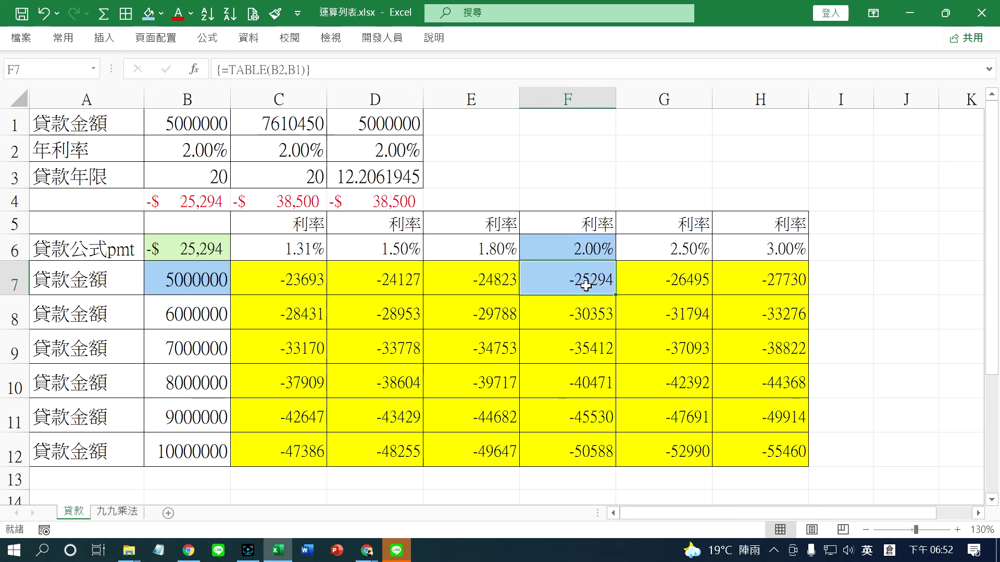
pyautogui.click(176, 241)
pyautogui.moveTo(298, 278); pyautogui.dragTo(770, 439)
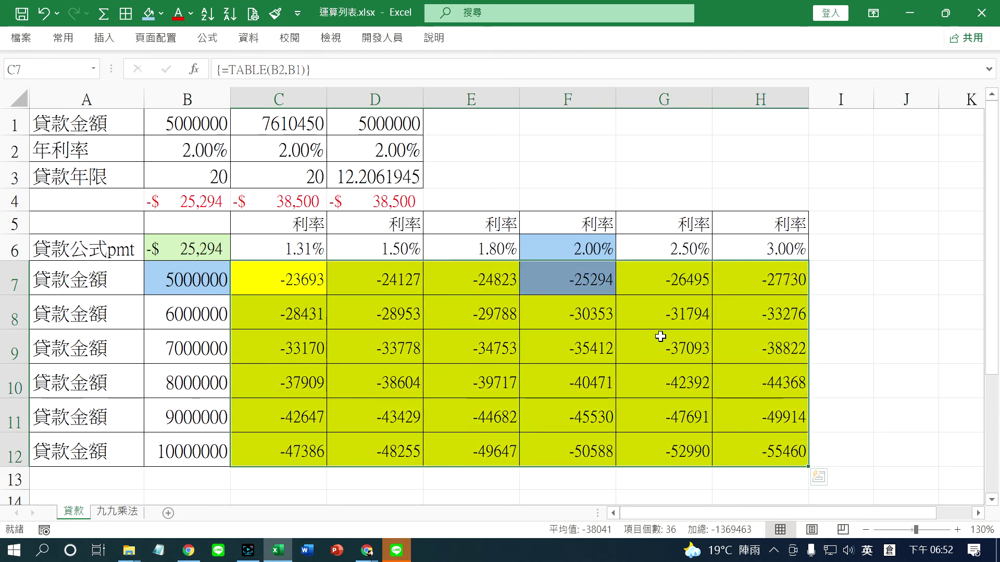
pyautogui.click(489, 250)
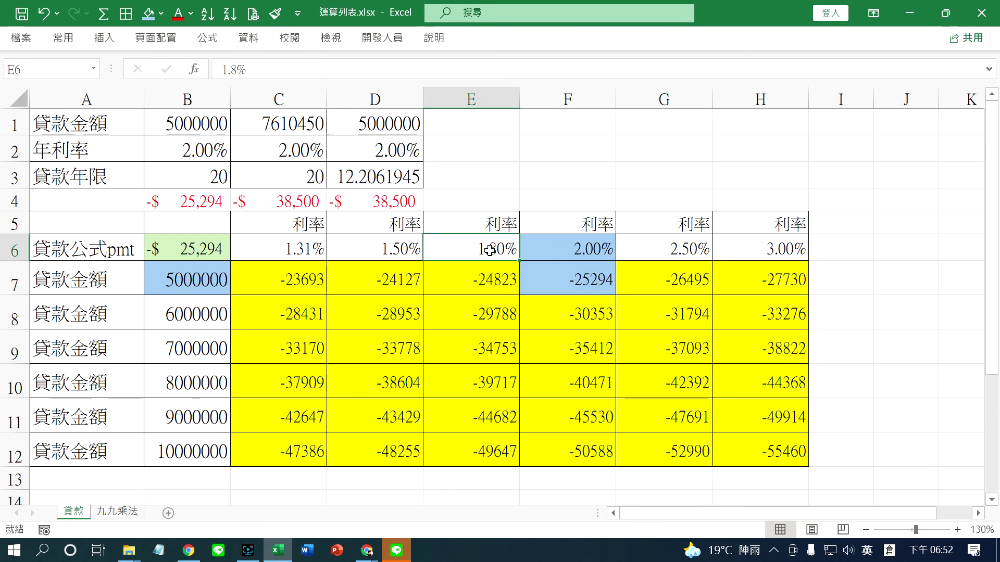
pyautogui.click(192, 447)
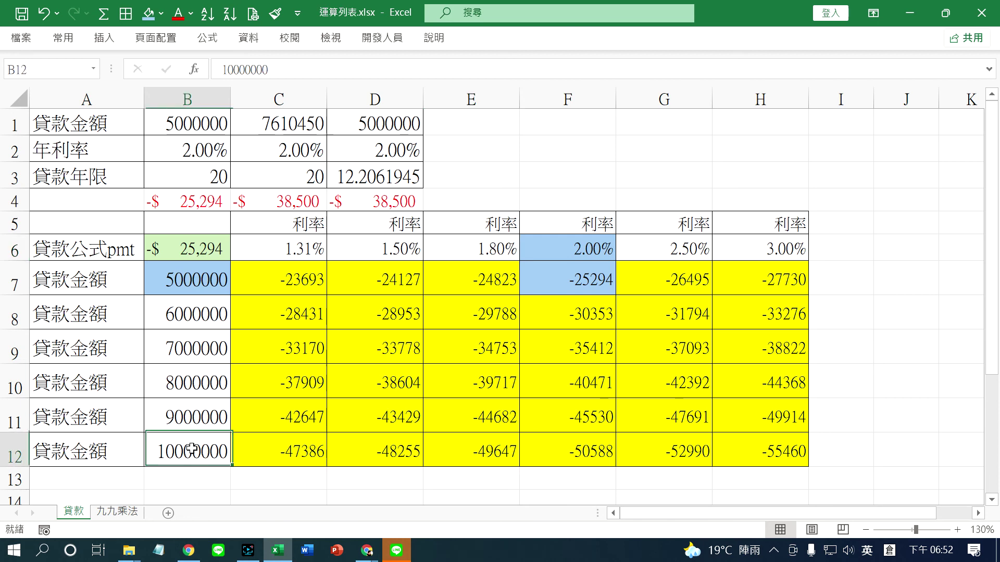
pyautogui.click(498, 460)
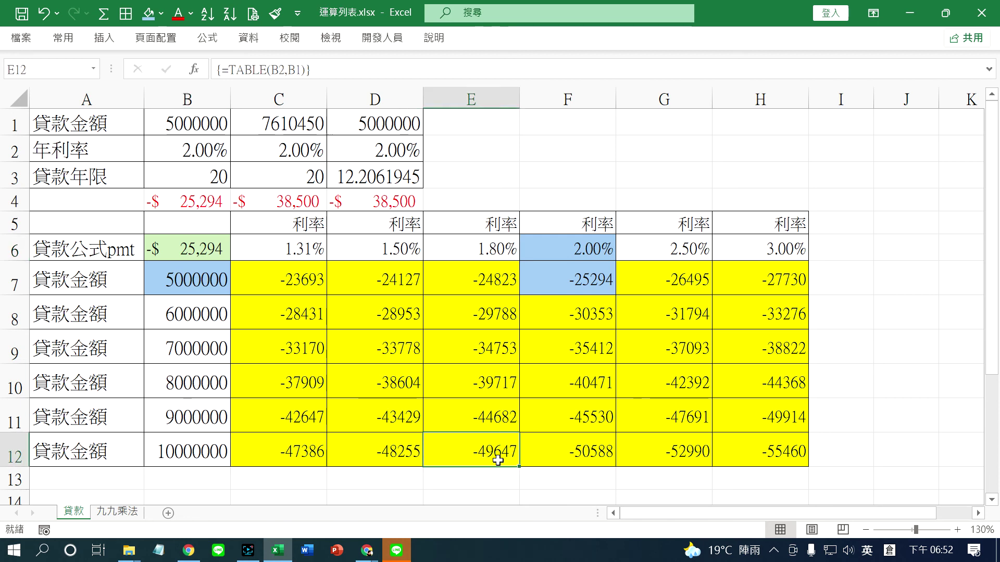
pyautogui.click(209, 417)
pyautogui.click(510, 416)
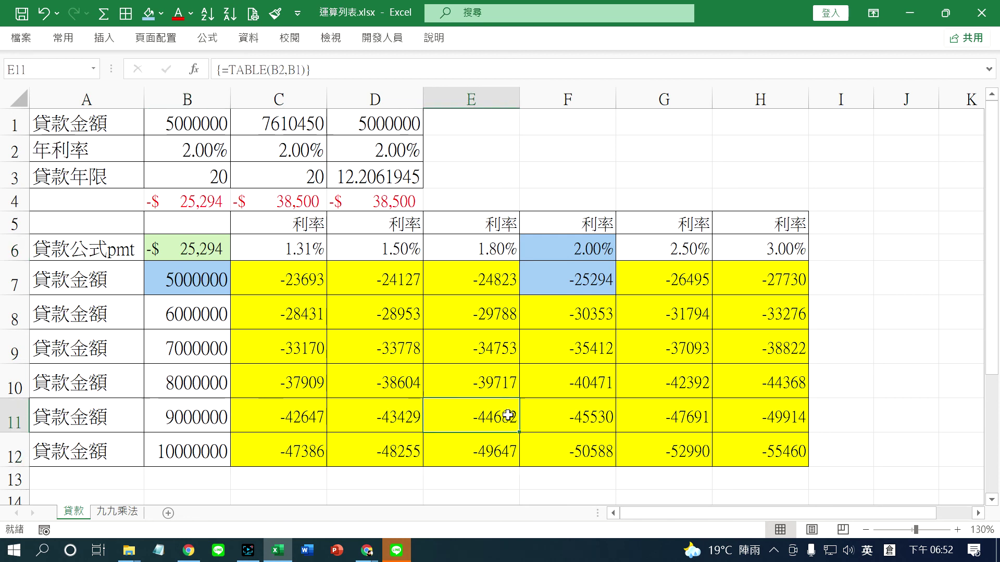
pyautogui.click(202, 382)
pyautogui.click(467, 388)
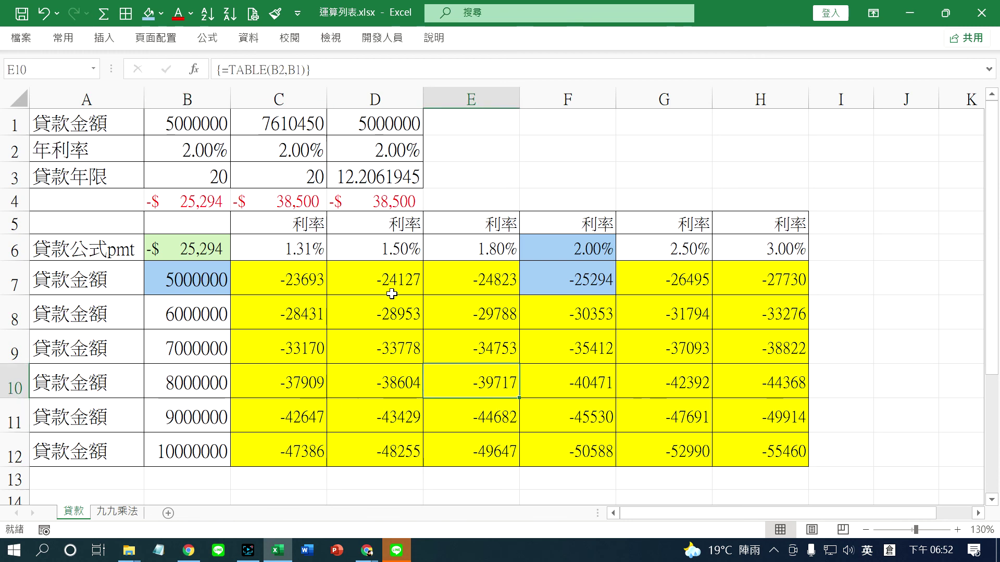
pyautogui.click(384, 251)
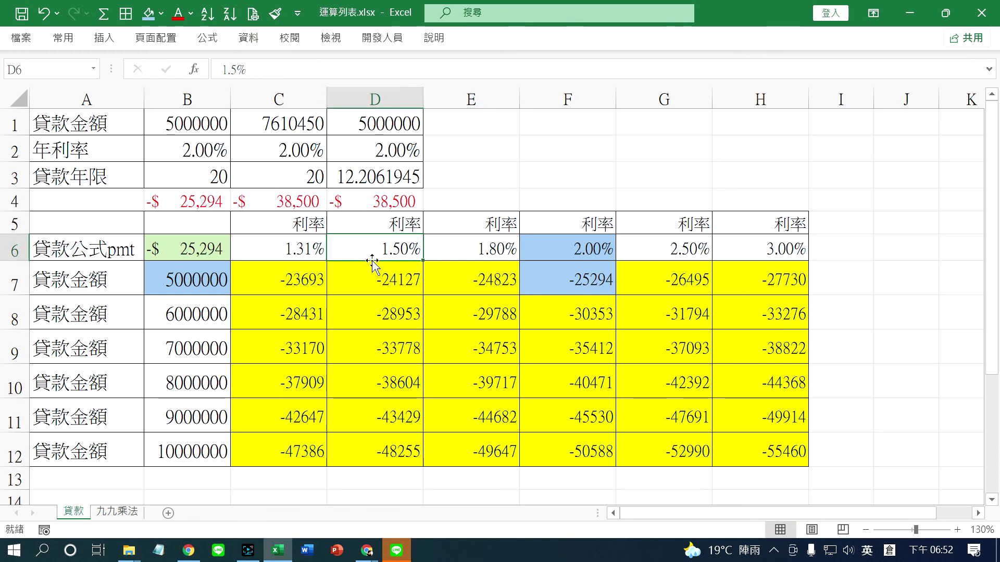
pyautogui.click(218, 290)
pyautogui.moveTo(385, 285); pyautogui.dragTo(387, 449)
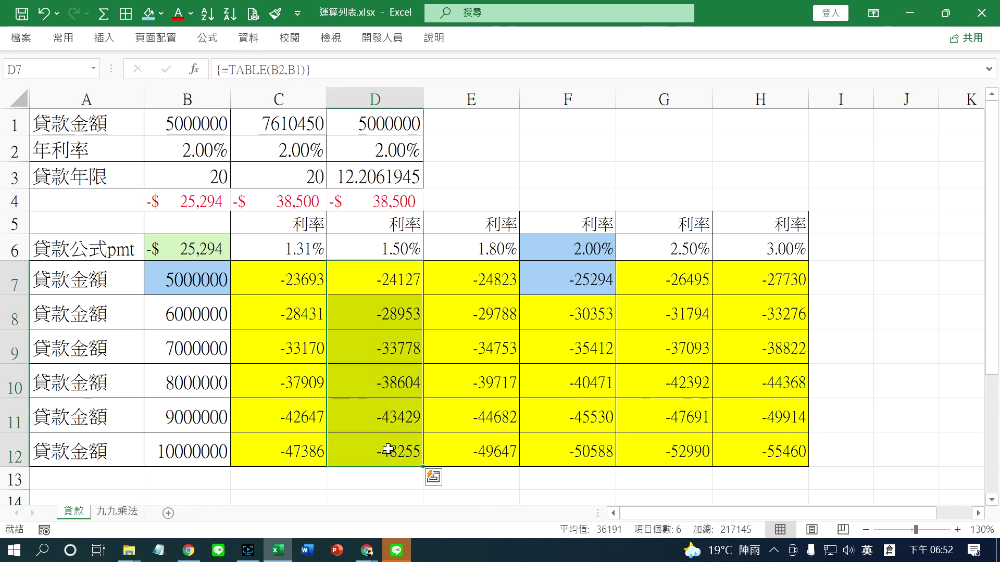